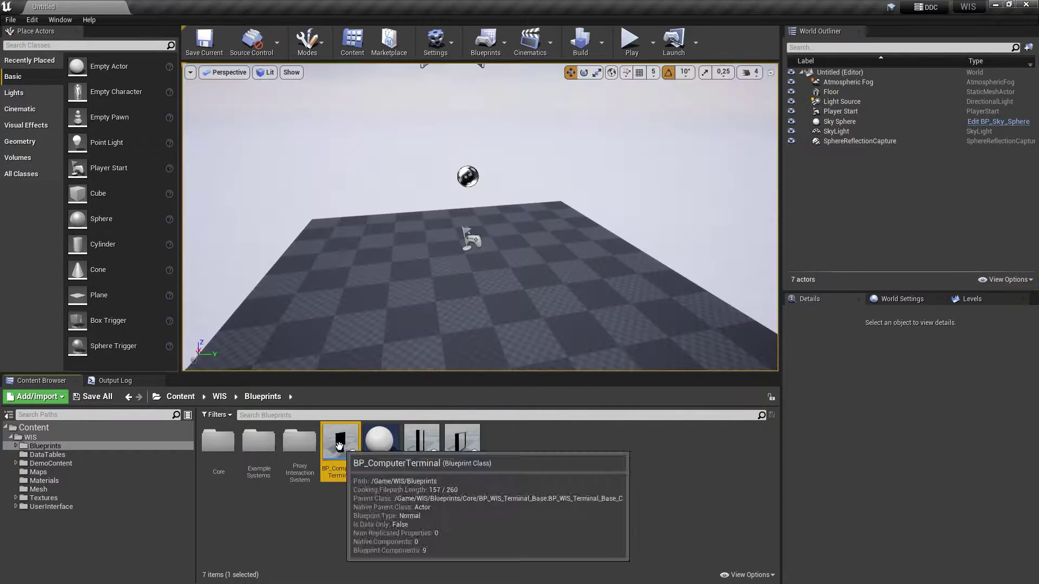
Locate the BP_WIS_Terminal_Base blueprint in the Core folder, check its available actions, and return to the Blueprints folder.
{"action": "left_click", "coordinate": [346, 452]}
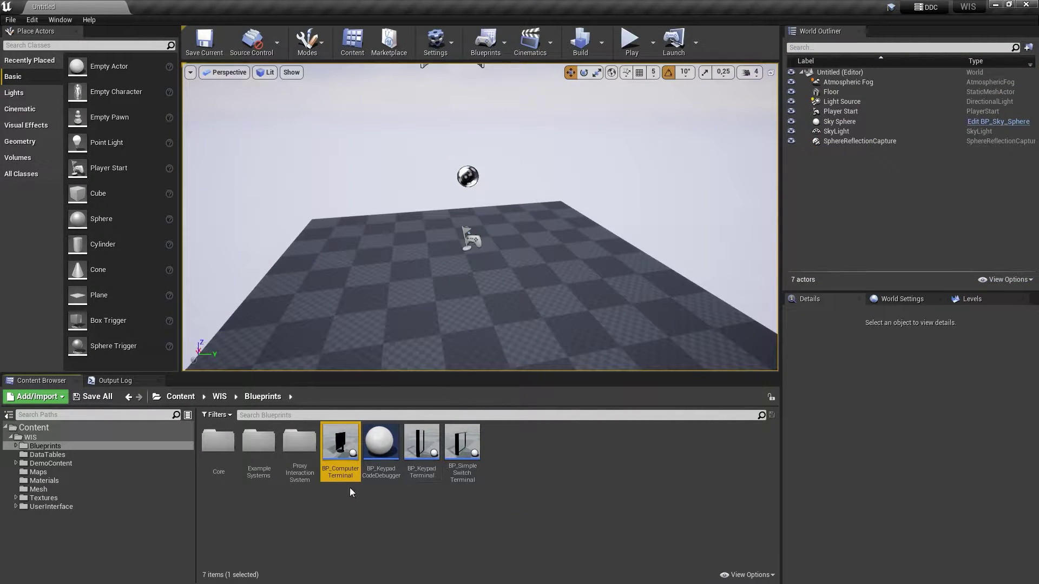
{"action": "double_click", "coordinate": [216, 441]}
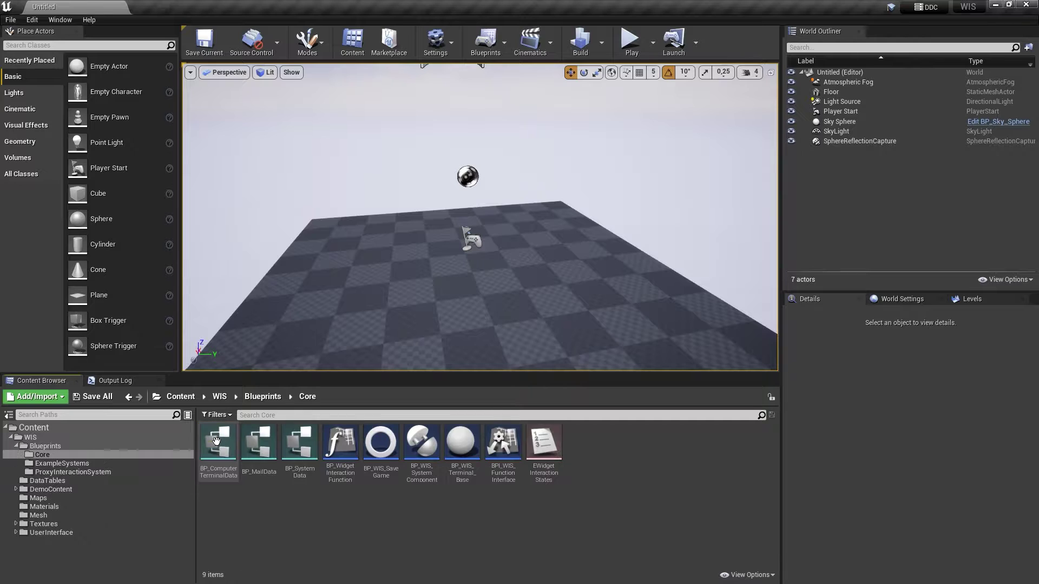
{"action": "left_click", "coordinate": [457, 440]}
{"action": "right_click", "coordinate": [456, 437]}
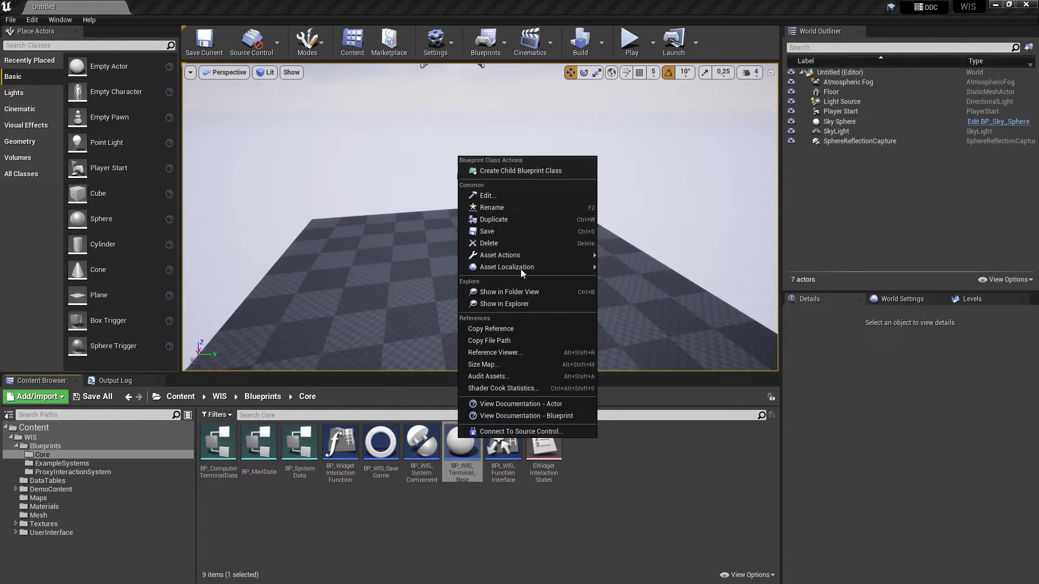
{"action": "left_click", "coordinate": [254, 397]}
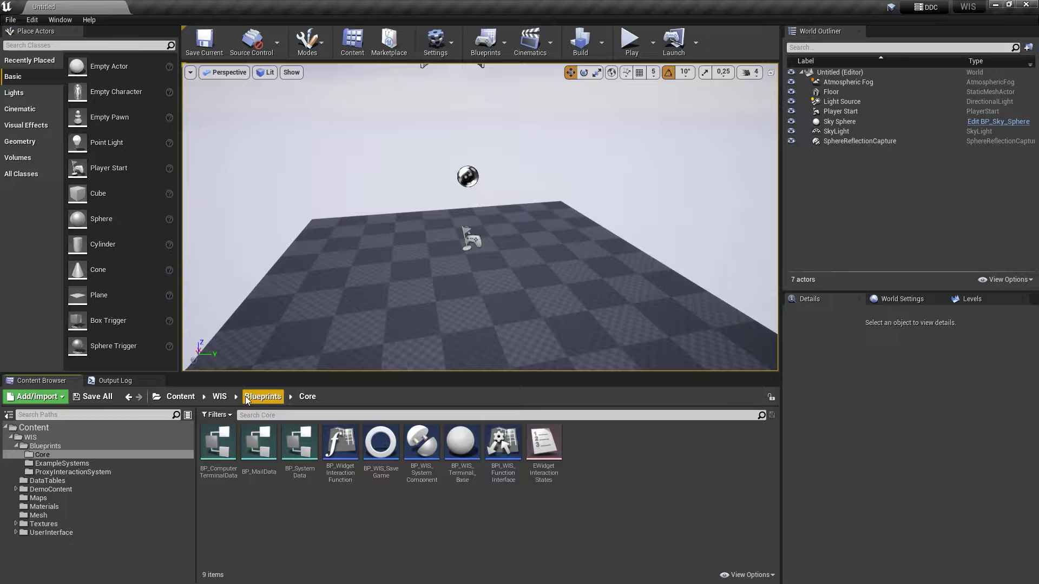
{"action": "left_click", "coordinate": [246, 398]}
Create a blueprint class named BP_TutorialTerminal in the Blueprints folder with BP_WIS_Terminal_Base as its parent class.
{"action": "right_click", "coordinate": [539, 463]}
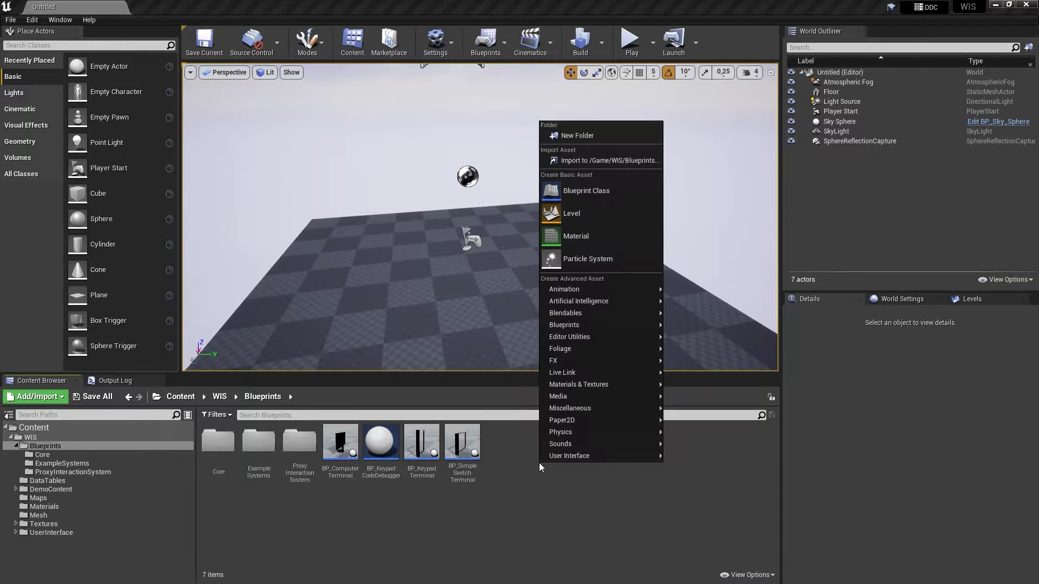
{"action": "left_click", "coordinate": [608, 191]}
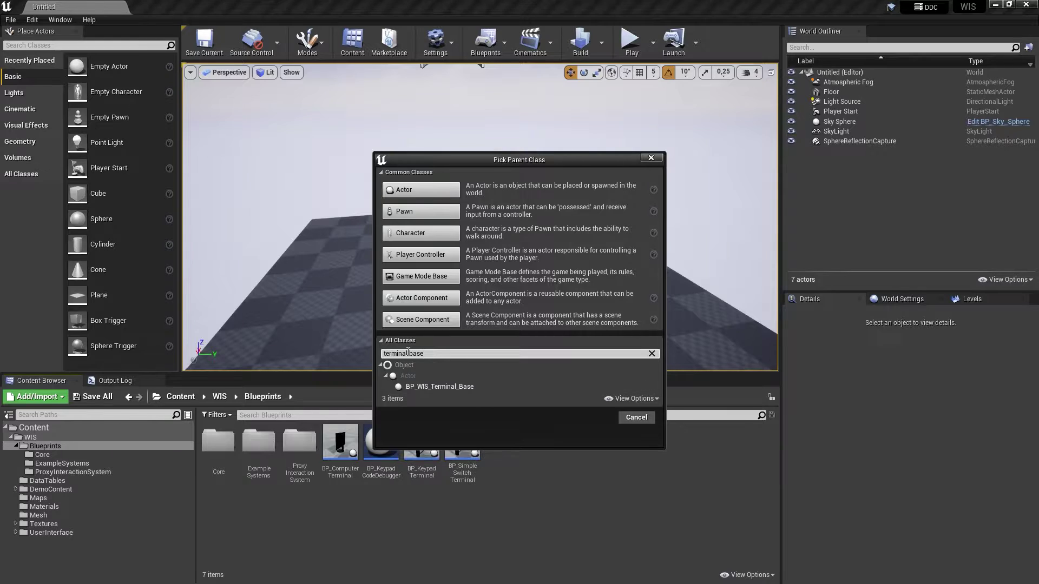
{"action": "left_click", "coordinate": [458, 387]}
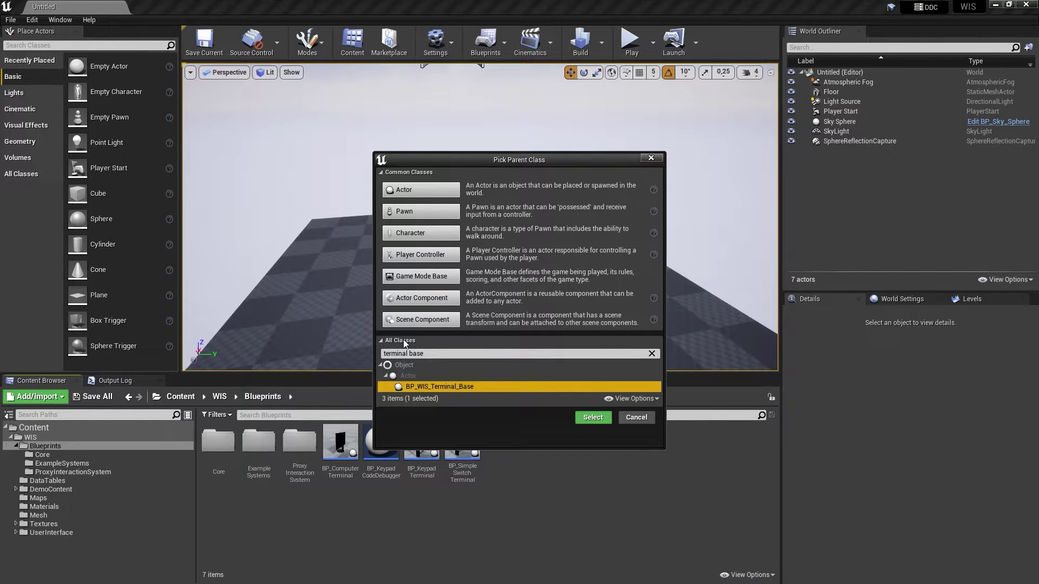
{"action": "left_click", "coordinate": [403, 340]}
{"action": "left_click", "coordinate": [403, 340]}
{"action": "left_click", "coordinate": [441, 386]}
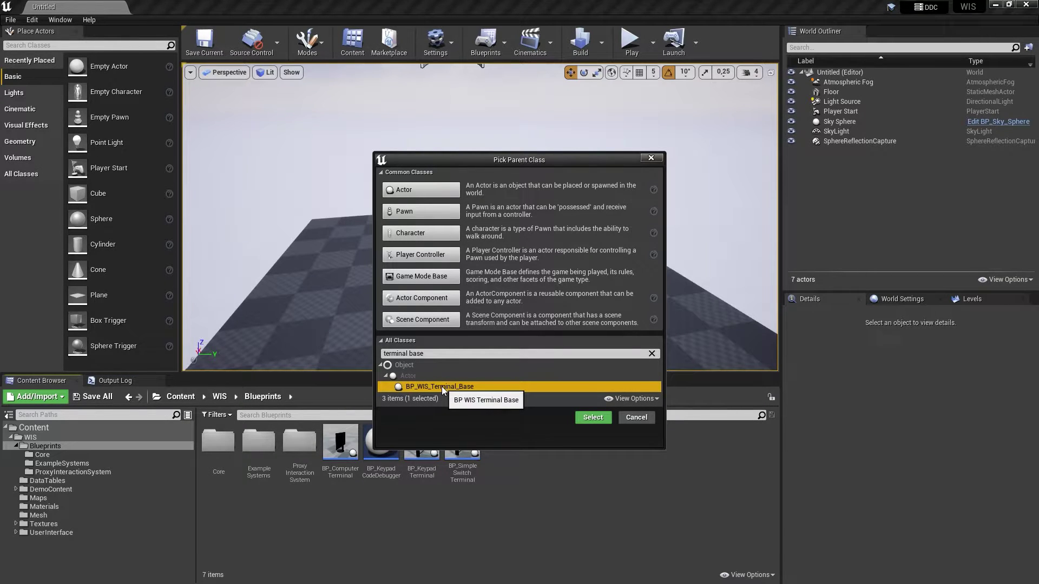
{"action": "left_click", "coordinate": [592, 417]}
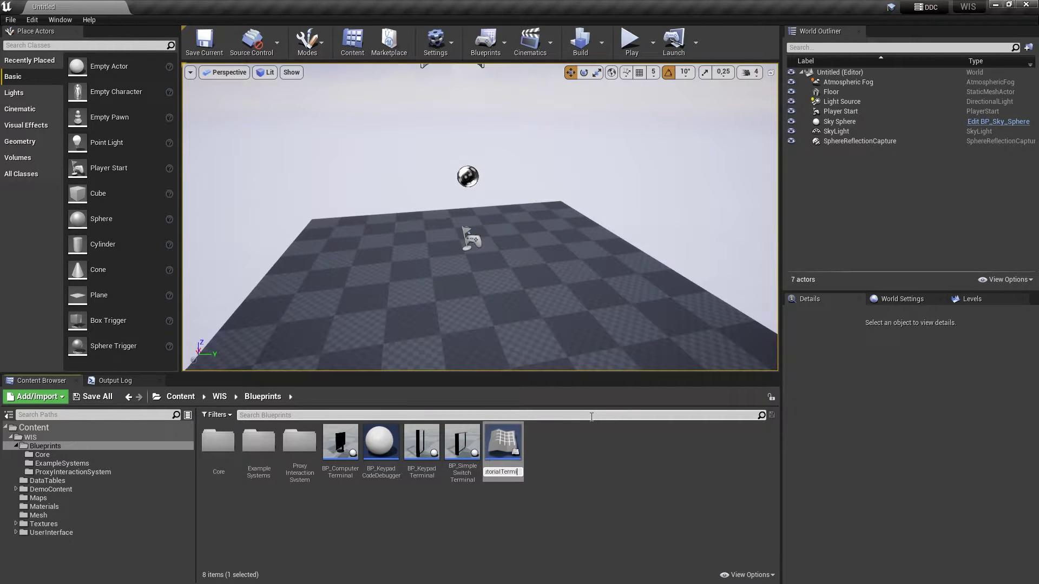
{"action": "type", "text": "BP_TutorialTerminal"}
{"action": "key", "text": "Return"}
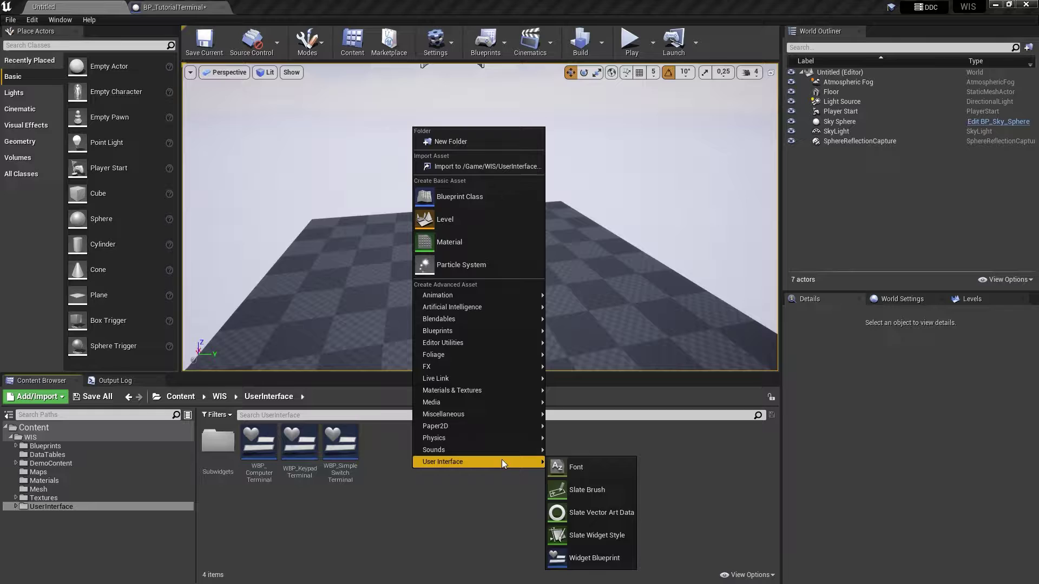
Create a widget blueprint named WBP_TutorialTerminalWidget in the UserInterface folder and open it for editing.
{"action": "left_click", "coordinate": [592, 562]}
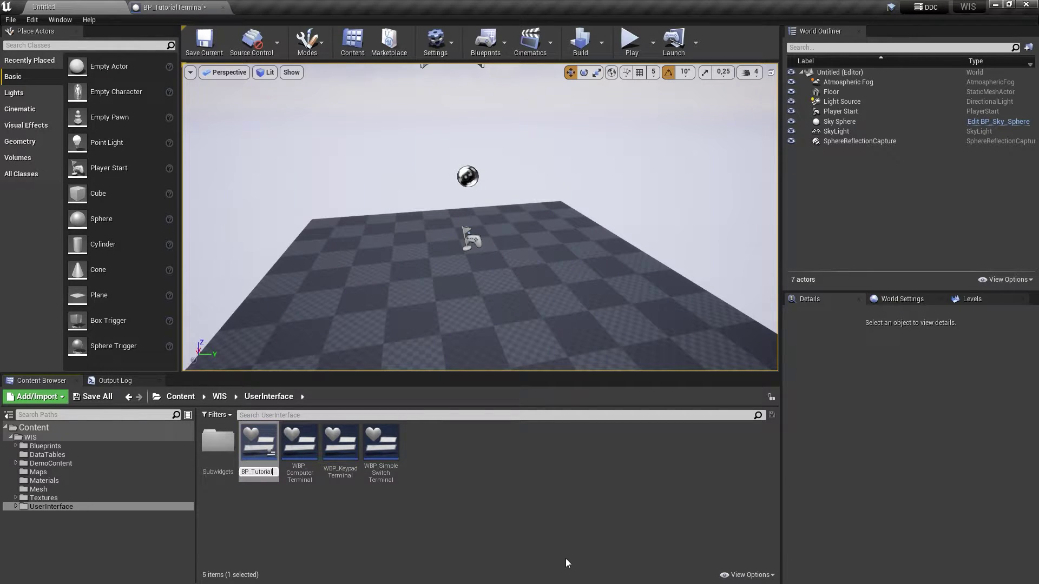
{"action": "type", "text": "WBP_TutorialTerminalWidget"}
{"action": "key", "text": "Return"}
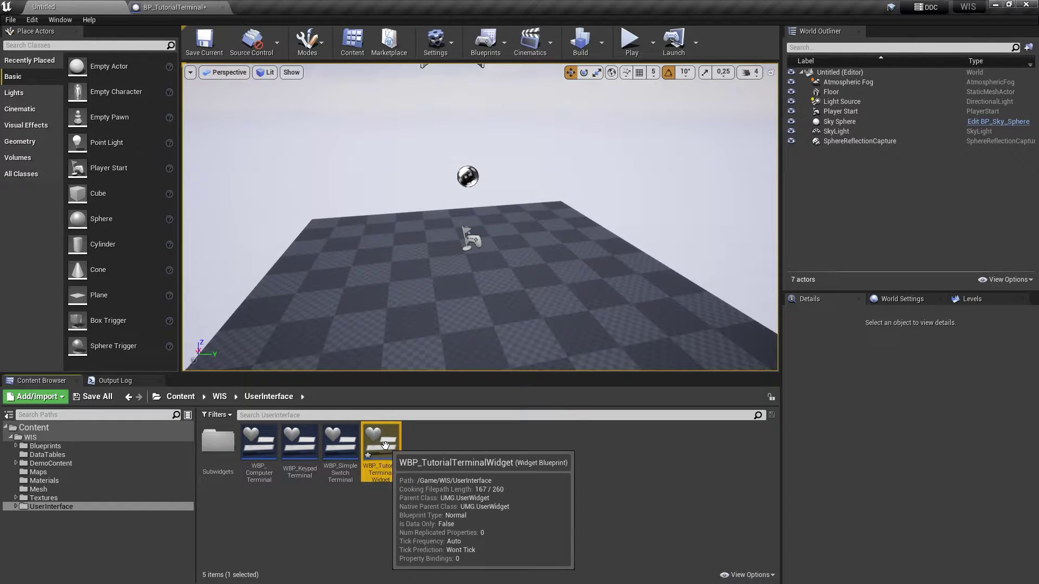
{"action": "double_click", "coordinate": [378, 441]}
Swap the root Canvas Panel for a Size Box with a width override of 1920 and a height override of 1080.
{"action": "right_click", "coordinate": [54, 287]}
{"action": "mouse_move", "coordinate": [108, 367]}
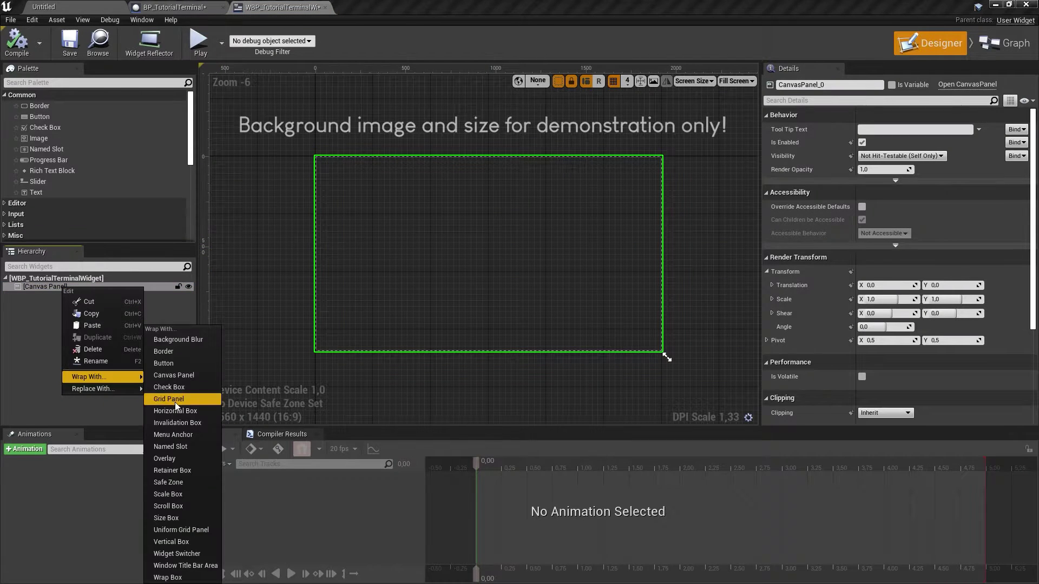
{"action": "left_click", "coordinate": [188, 514]}
{"action": "key", "text": "Delete"}
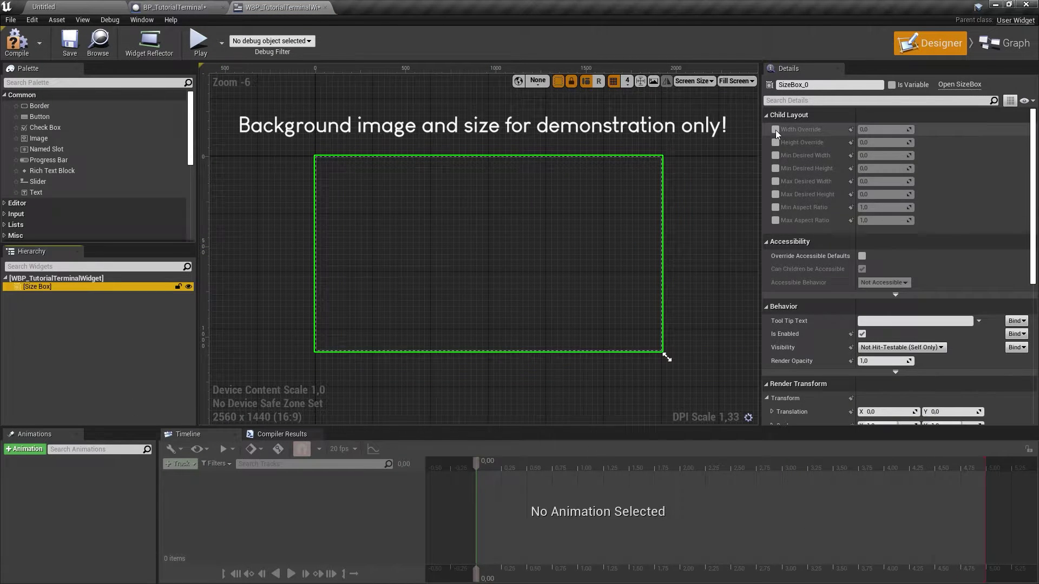
{"action": "left_click", "coordinate": [775, 130]}
{"action": "left_click", "coordinate": [774, 142]}
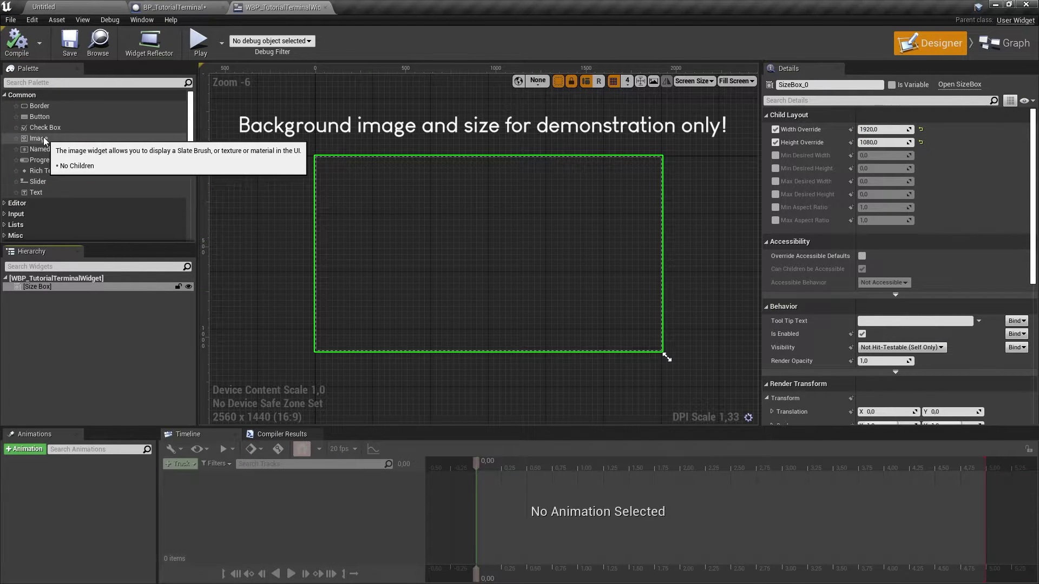
Add an Image widget inside the Size Box and rename it IMG_Background.
{"action": "left_click_drag", "start_coordinate": [43, 137], "coordinate": [39, 287]}
{"action": "double_click", "coordinate": [44, 297]}
{"action": "type", "text": "IMG"}
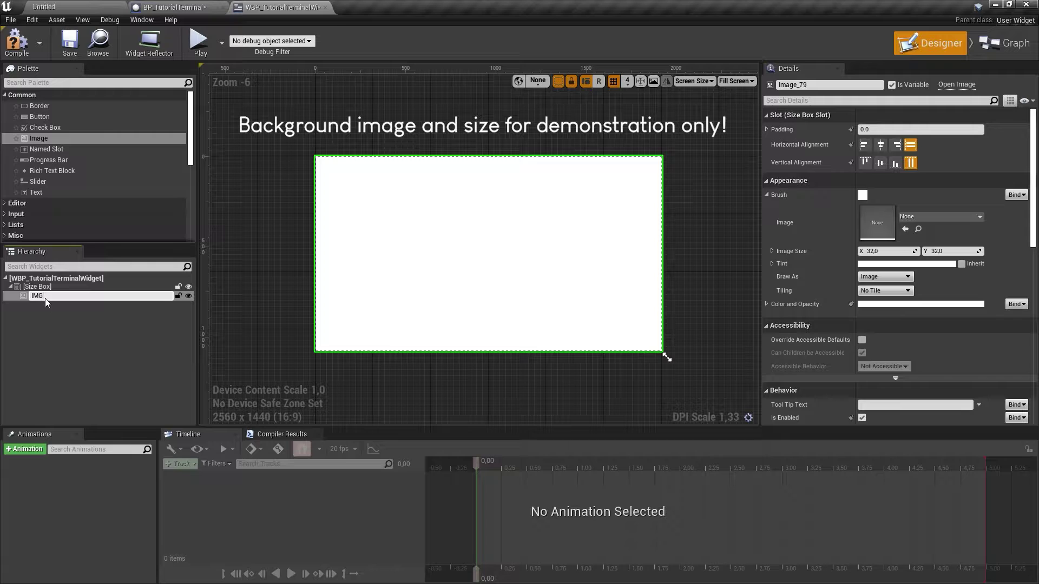
{"action": "type", "text": "_Background"}
{"action": "key", "text": "Return"}
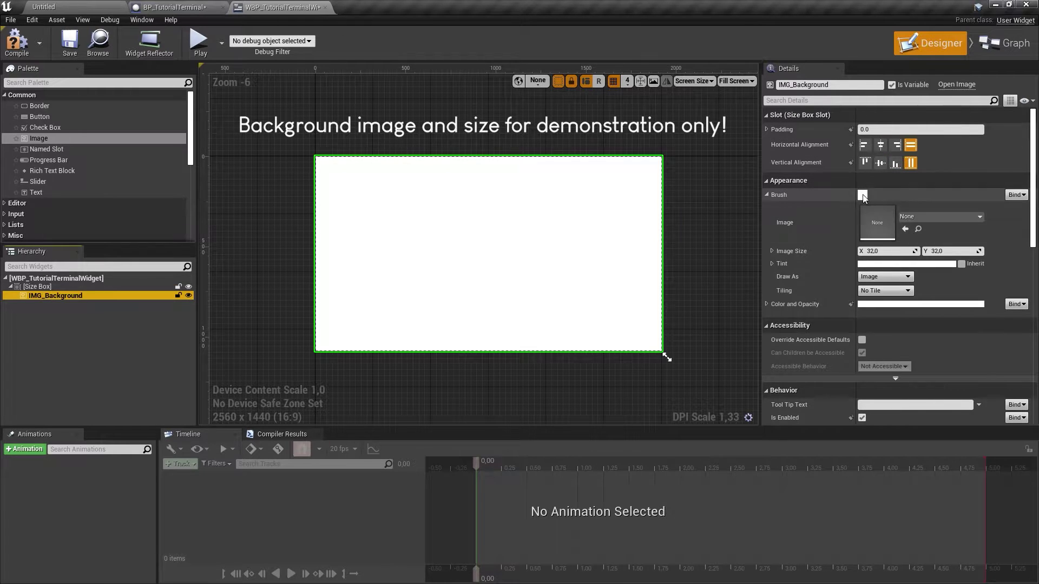
Tint the IMG_Background brush dark teal, sRGB hex 005254FF.
{"action": "left_click", "coordinate": [862, 194]}
{"action": "left_click_drag", "start_coordinate": [746, 349], "coordinate": [674, 352]}
{"action": "left_click", "coordinate": [827, 399]}
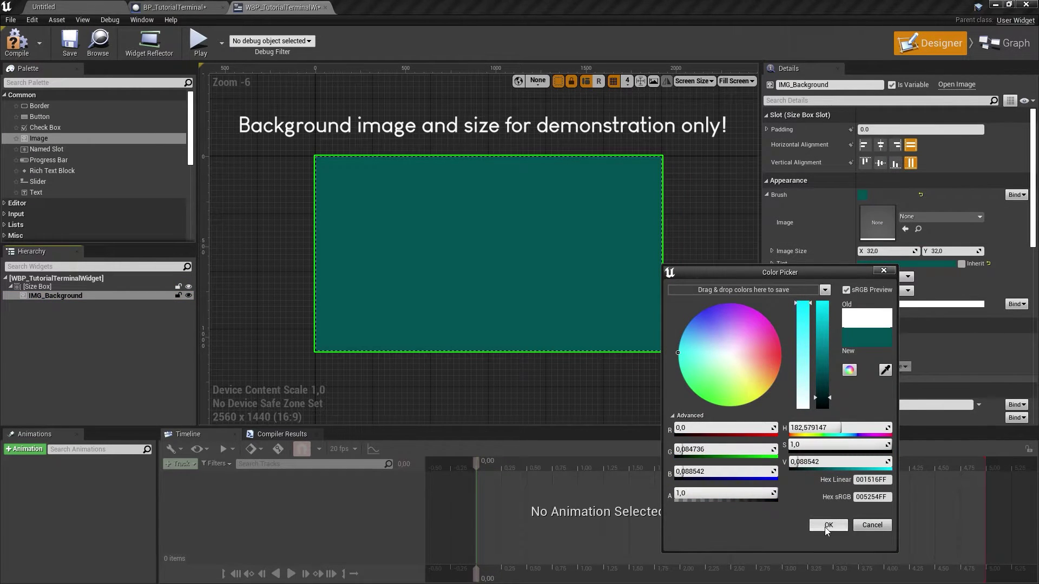
{"action": "left_click", "coordinate": [828, 525]}
Wrap IMG_Background in an Overlay and make the image fill it horizontally and vertically.
{"action": "right_click", "coordinate": [44, 295]}
{"action": "mouse_move", "coordinate": [95, 386]}
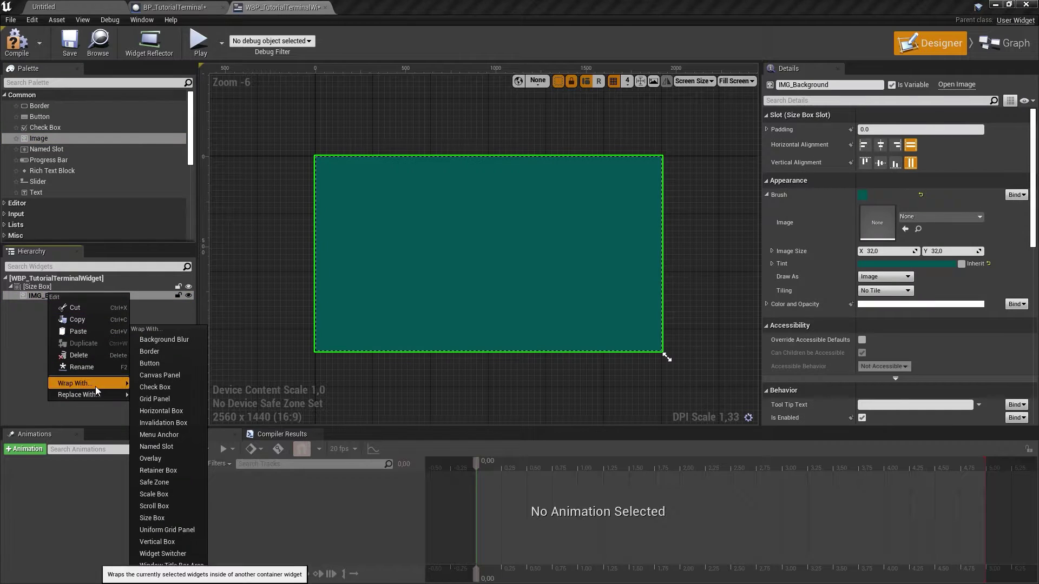
{"action": "left_click", "coordinate": [167, 459]}
{"action": "left_click", "coordinate": [54, 304]}
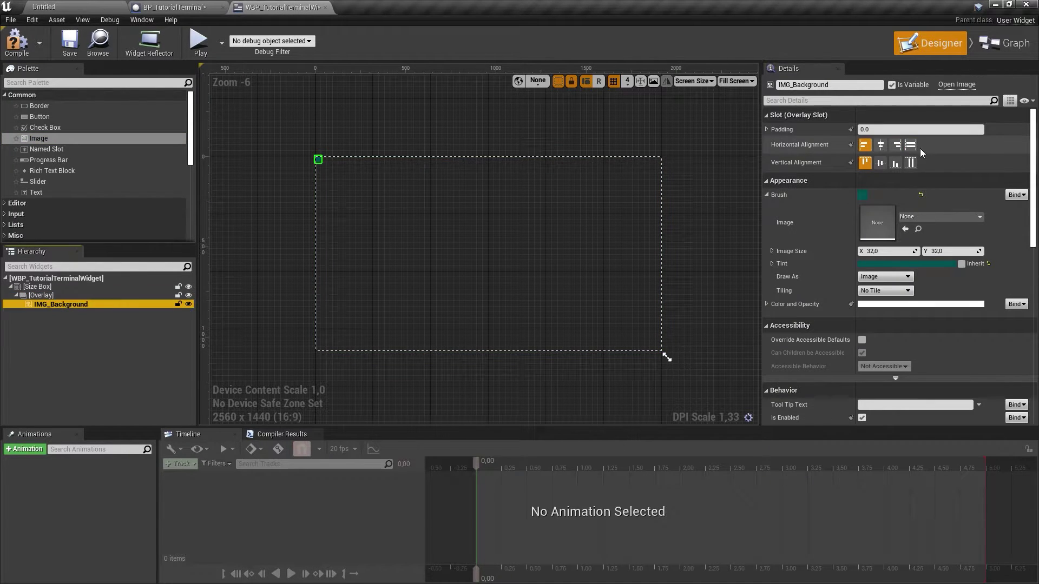
Add a second Image widget to the Overlay below IMG_Background and name it IMG_Cursor.
{"action": "left_click_drag", "start_coordinate": [38, 139], "coordinate": [51, 313]}
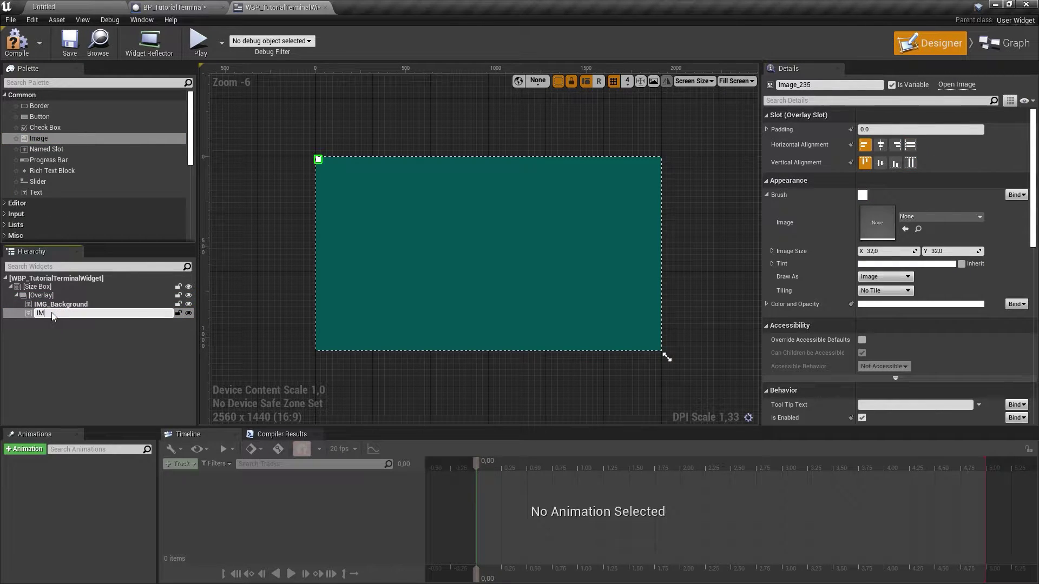
{"action": "type", "text": "IMG_Cursor"}
{"action": "key", "text": "Return"}
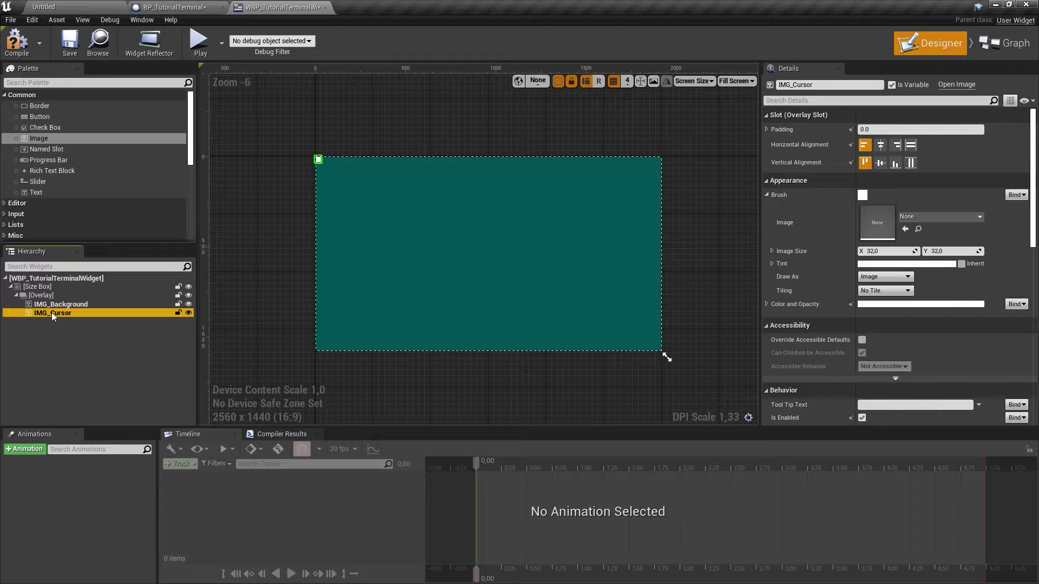
Give IMG_Cursor the T_Cursor_01 texture with a 40 by 40 image size, and centre it horizontally and vertically.
{"action": "left_click", "coordinate": [933, 216]}
{"action": "type", "text": "cursor"}
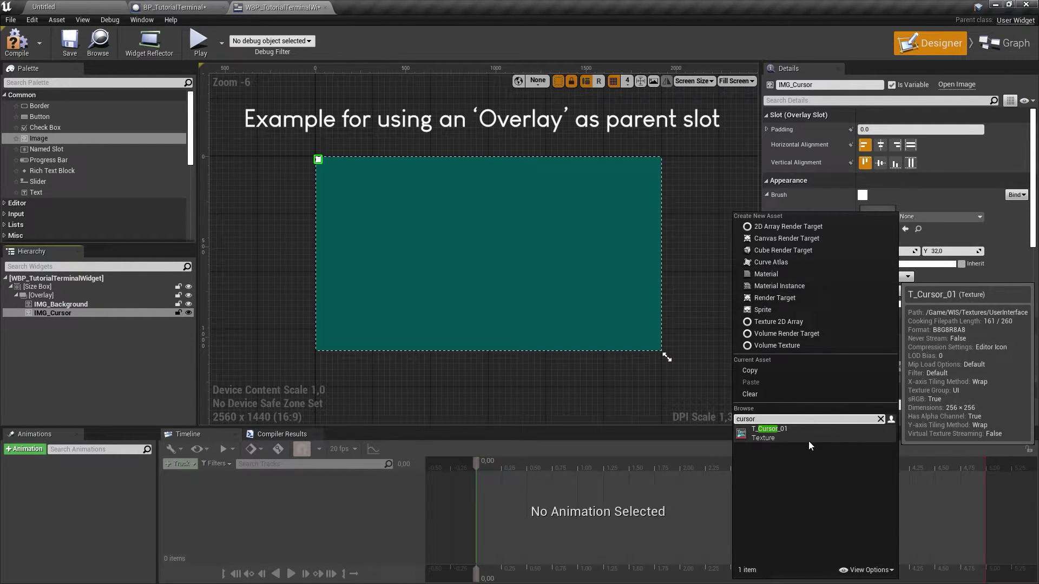
{"action": "left_click", "coordinate": [809, 439]}
{"action": "left_click", "coordinate": [890, 251]}
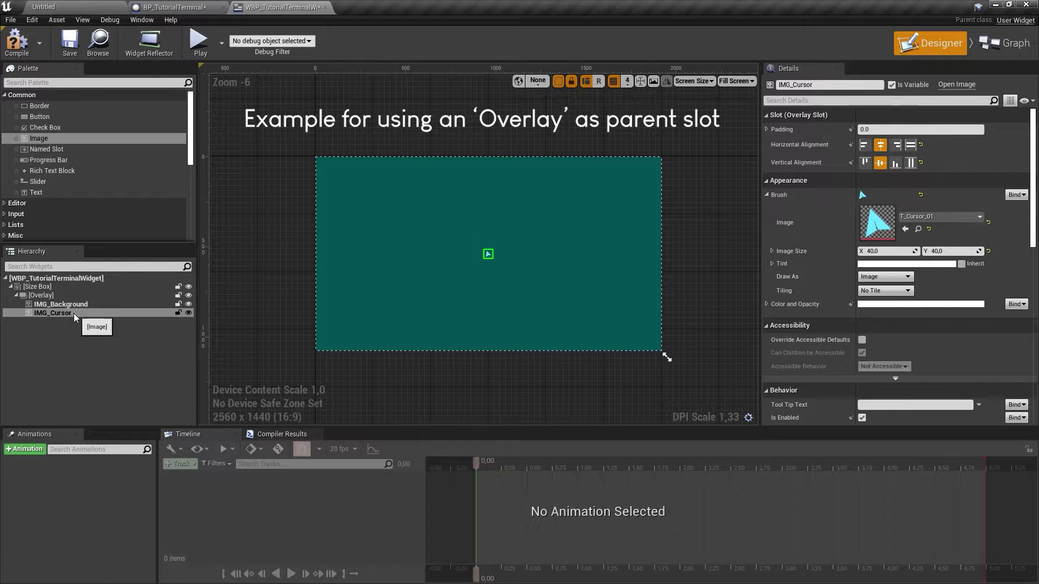
Replace the Overlay that holds both images with a Canvas Panel.
{"action": "left_click", "coordinate": [41, 294]}
{"action": "right_click", "coordinate": [40, 296]}
{"action": "mouse_move", "coordinate": [80, 401]}
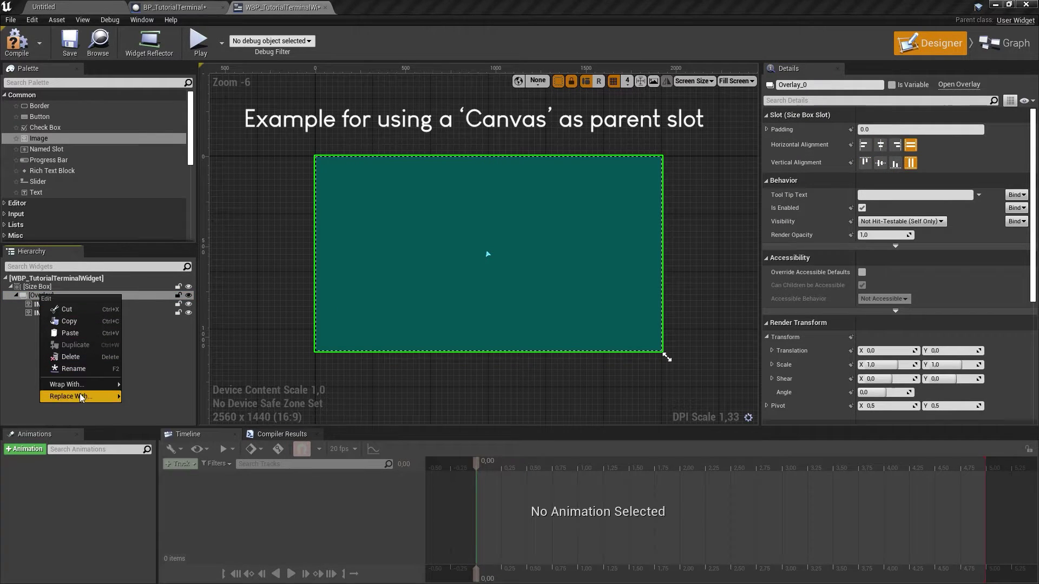
{"action": "left_click", "coordinate": [146, 424]}
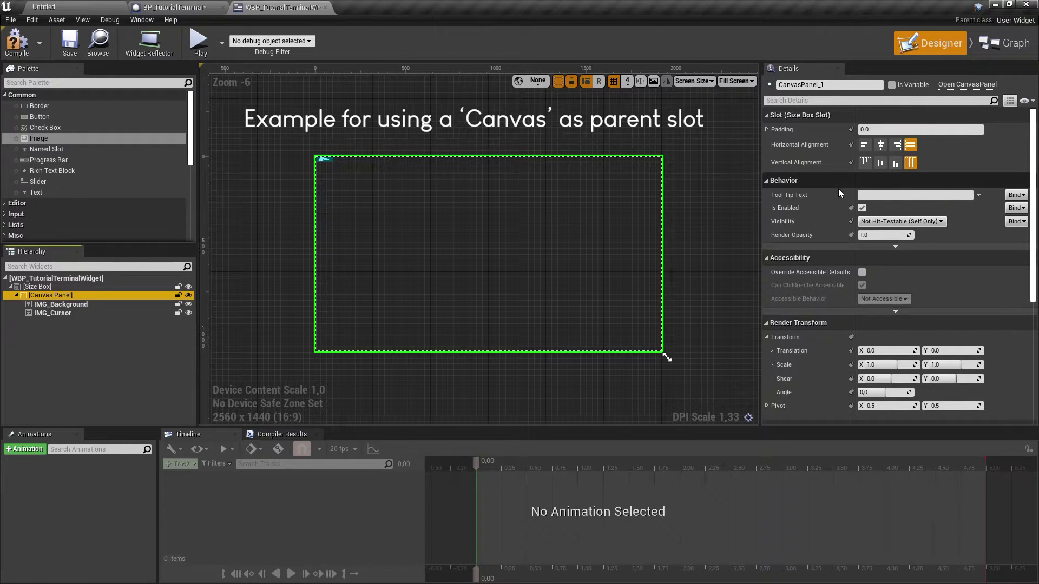
Set IMG_Background's slot size in the Canvas Panel to 1920 by 1080.
{"action": "left_click", "coordinate": [38, 287]}
{"action": "left_click", "coordinate": [48, 303]}
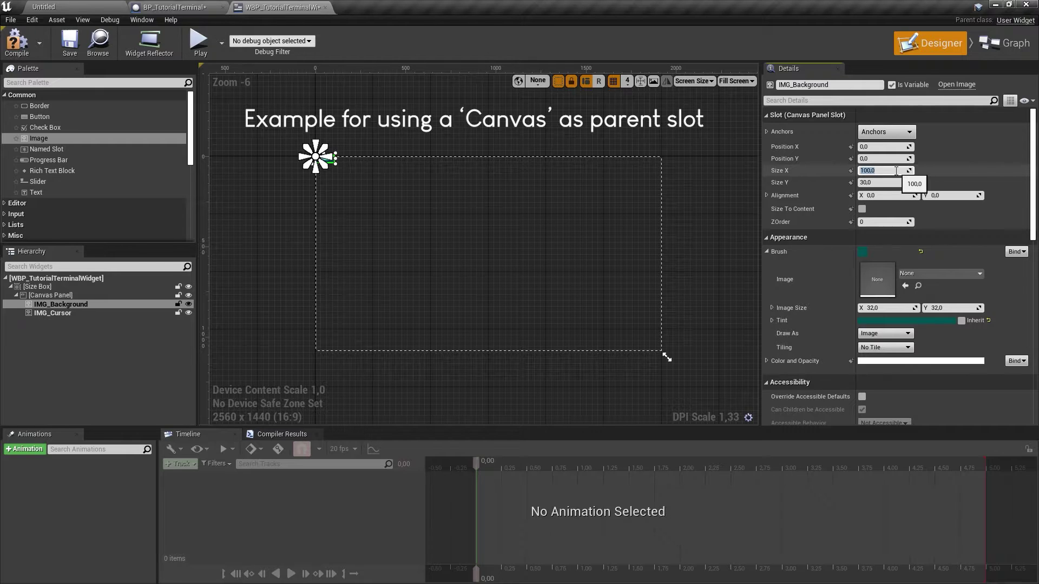
{"action": "left_click", "coordinate": [895, 171]}
{"action": "type", "text": "1920"}
{"action": "key", "text": "Tab"}
{"action": "type", "text": "1080"}
{"action": "key", "text": "Tab"}
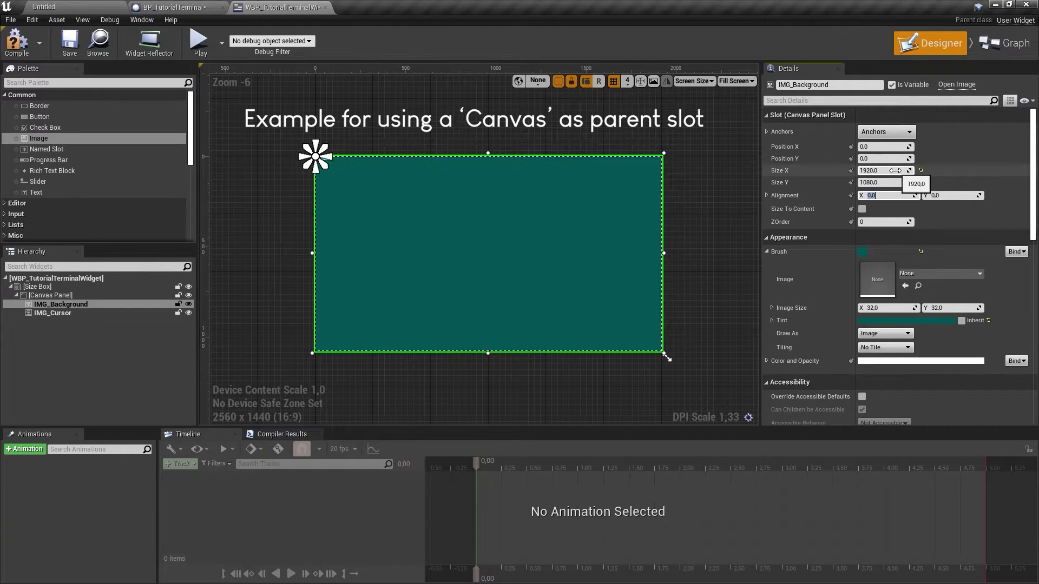
Enable Size To Content for IMG_Cursor and anchor it to the canvas centre with its X and Y position reset to 0.
{"action": "left_click", "coordinate": [74, 314]}
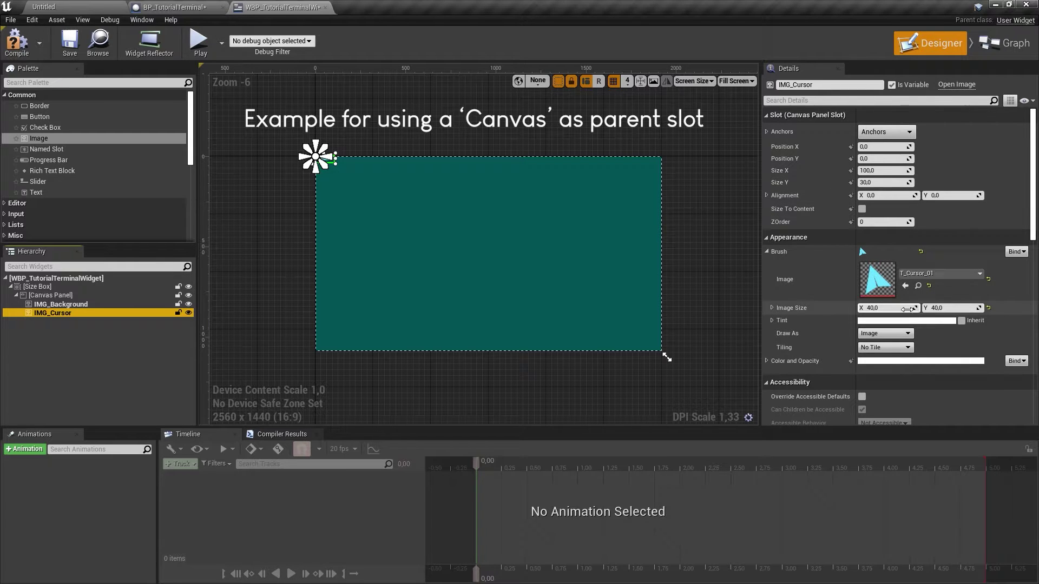
{"action": "left_click", "coordinate": [865, 213]}
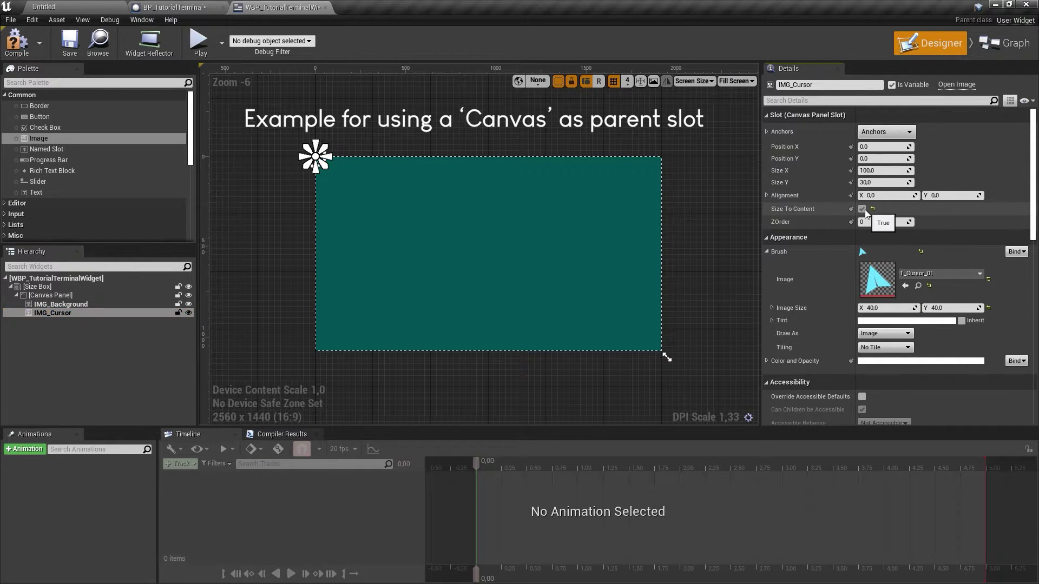
{"action": "left_click", "coordinate": [888, 132]}
{"action": "left_click", "coordinate": [922, 196]}
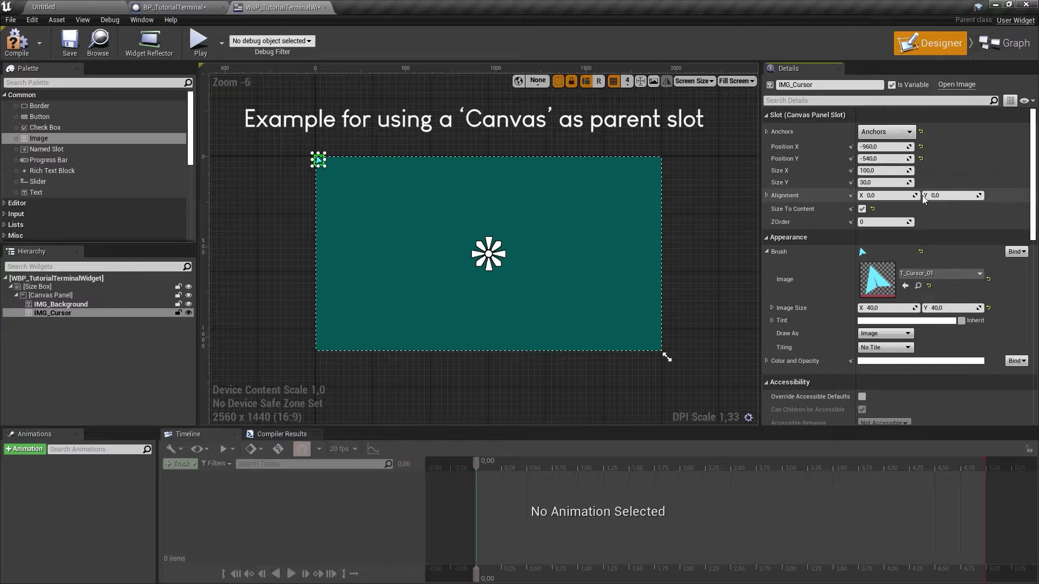
{"action": "left_click", "coordinate": [922, 159]}
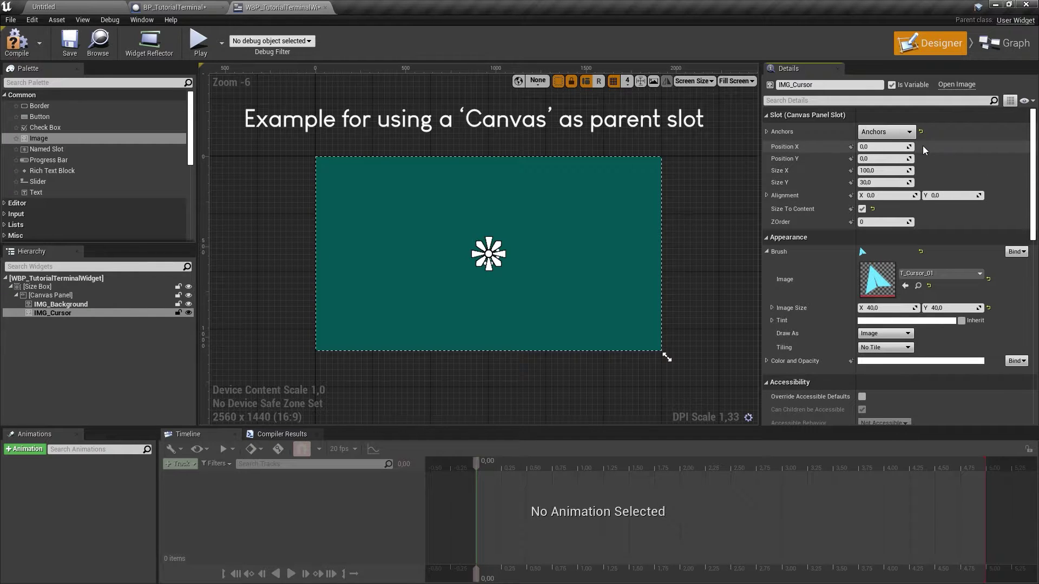
{"action": "left_click", "coordinate": [922, 146]}
Set IMG_Cursor's X and Y alignment to 0,5 and switch to the widget's event graph.
{"action": "left_click", "coordinate": [885, 196]}
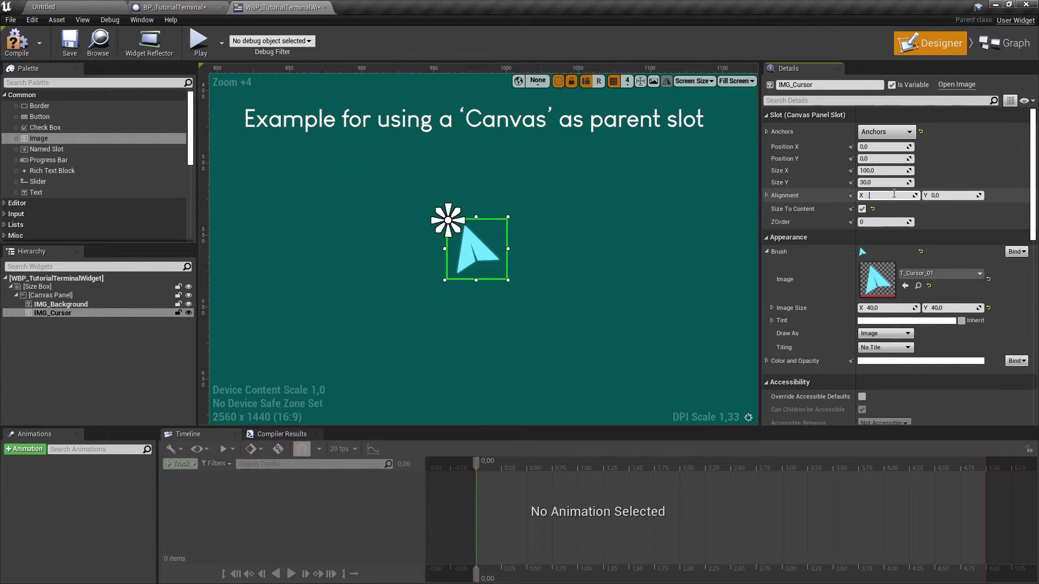
{"action": "type", "text": "0,5"}
{"action": "key", "text": "Tab"}
{"action": "type", "text": "0,5"}
{"action": "key", "text": "Return"}
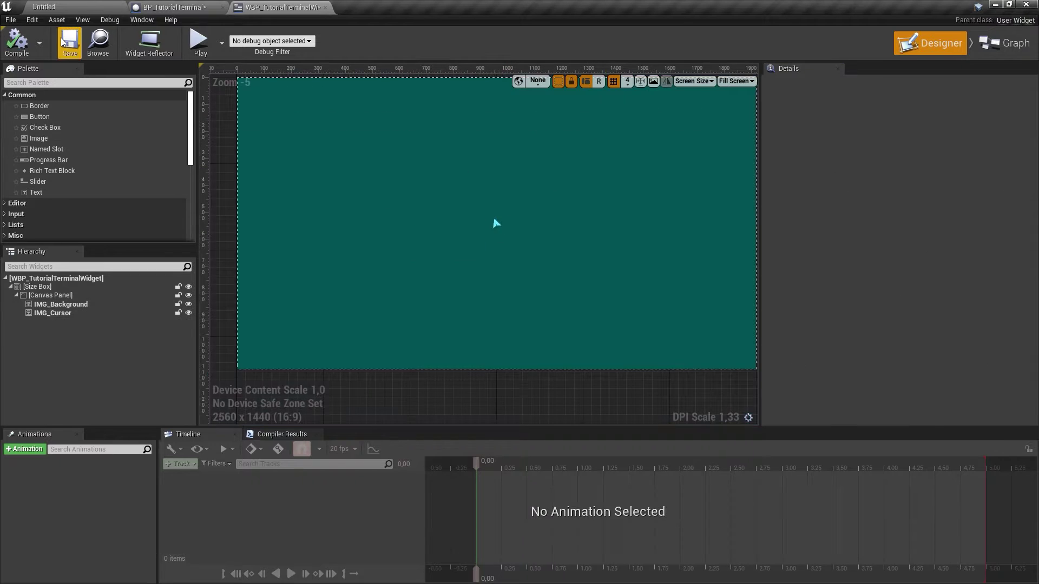
{"action": "left_click", "coordinate": [1006, 40]}
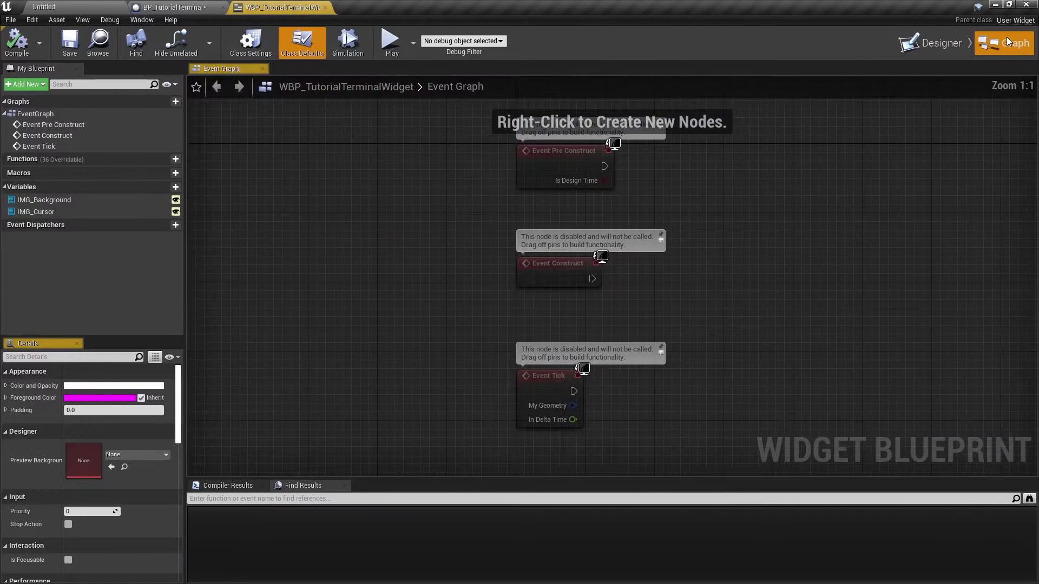
Add the BPI_WIS_FunctionInterface to the widget blueprint's implemented interfaces.
{"action": "left_click", "coordinate": [252, 49]}
{"action": "scroll", "coordinate": [182, 416], "scroll_direction": "down", "scroll_amount": 2}
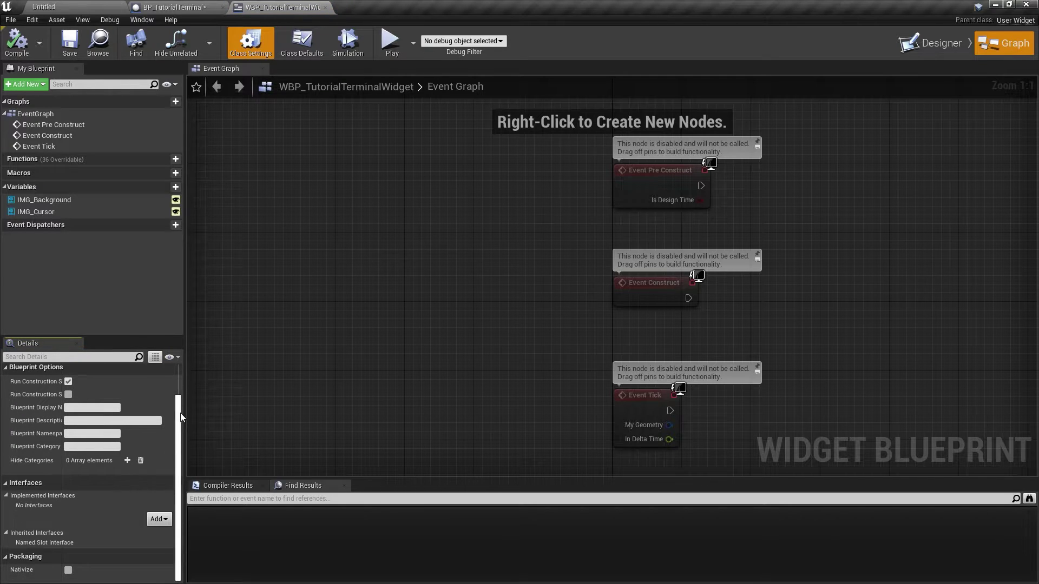
{"action": "left_click", "coordinate": [159, 519]}
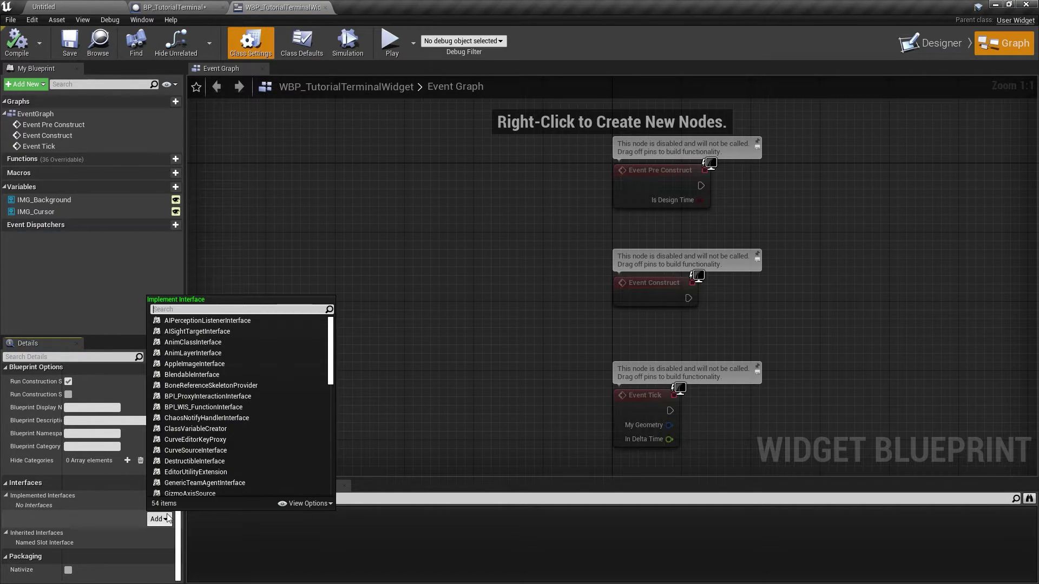
{"action": "type", "text": "WIS"}
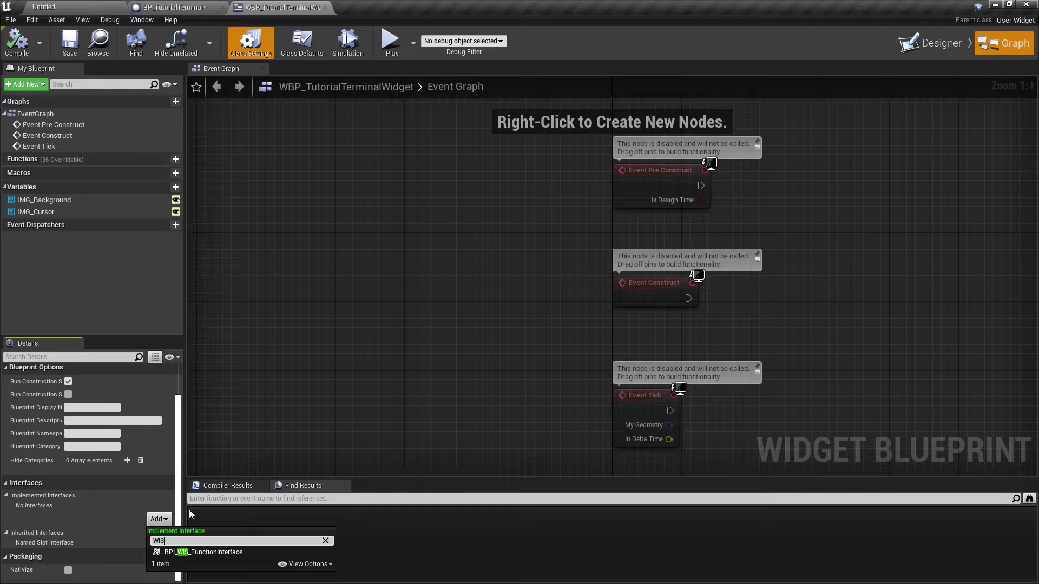
{"action": "left_click", "coordinate": [226, 552]}
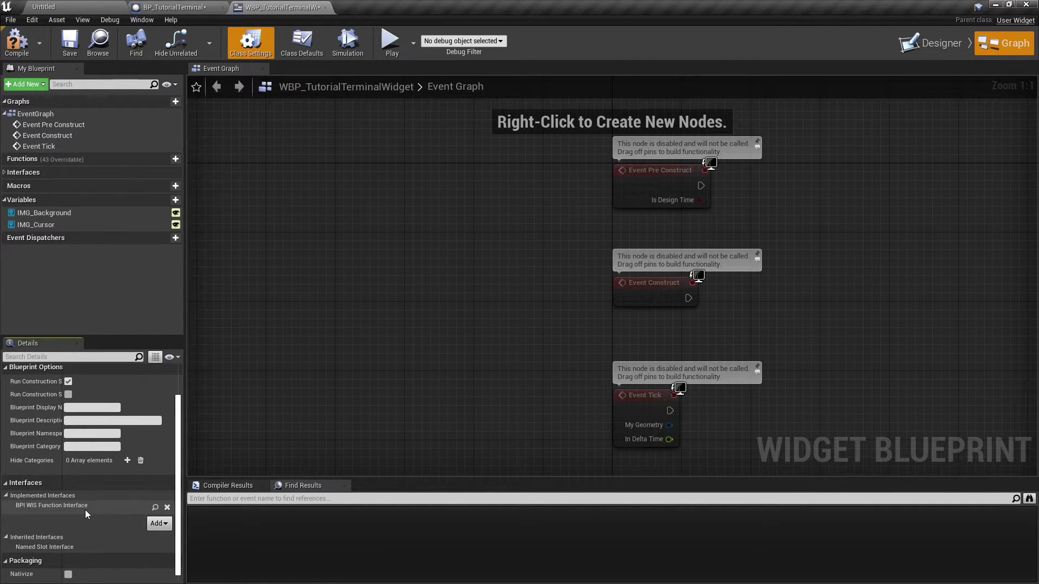
Implement the Hide Cursor, Show Cursor and Update Cursor Position interface functions as events in the event graph.
{"action": "left_click", "coordinate": [7, 173]}
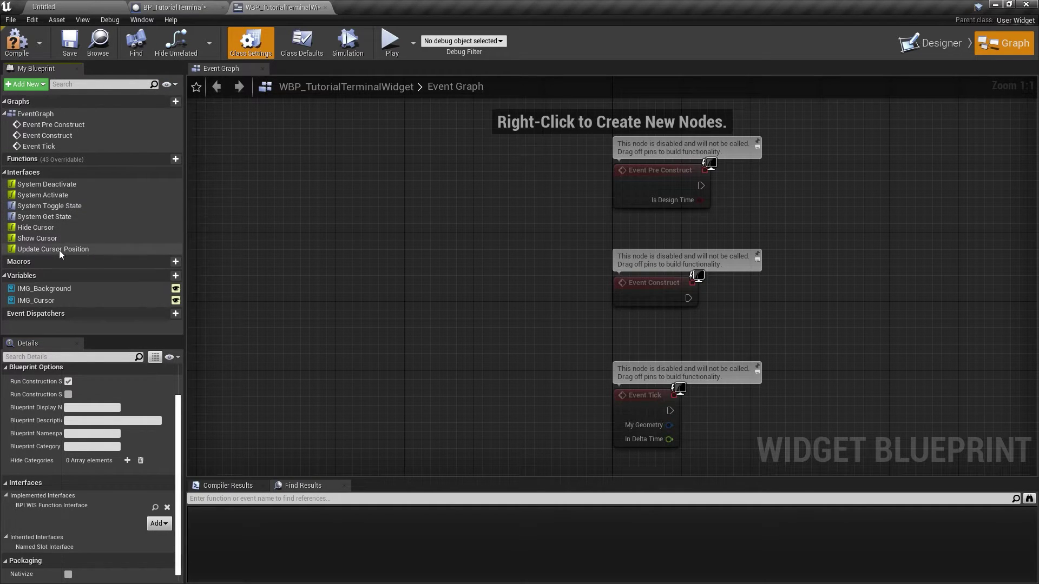
{"action": "right_click", "coordinate": [43, 228]}
{"action": "left_click", "coordinate": [88, 248]}
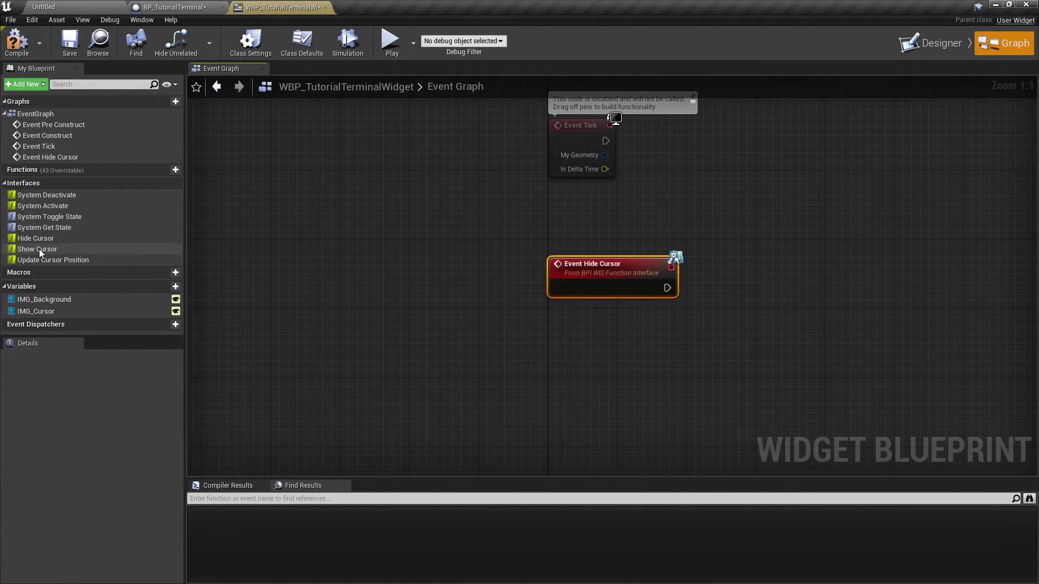
{"action": "right_click", "coordinate": [38, 249]}
{"action": "left_click", "coordinate": [86, 265]}
{"action": "right_click", "coordinate": [50, 271]}
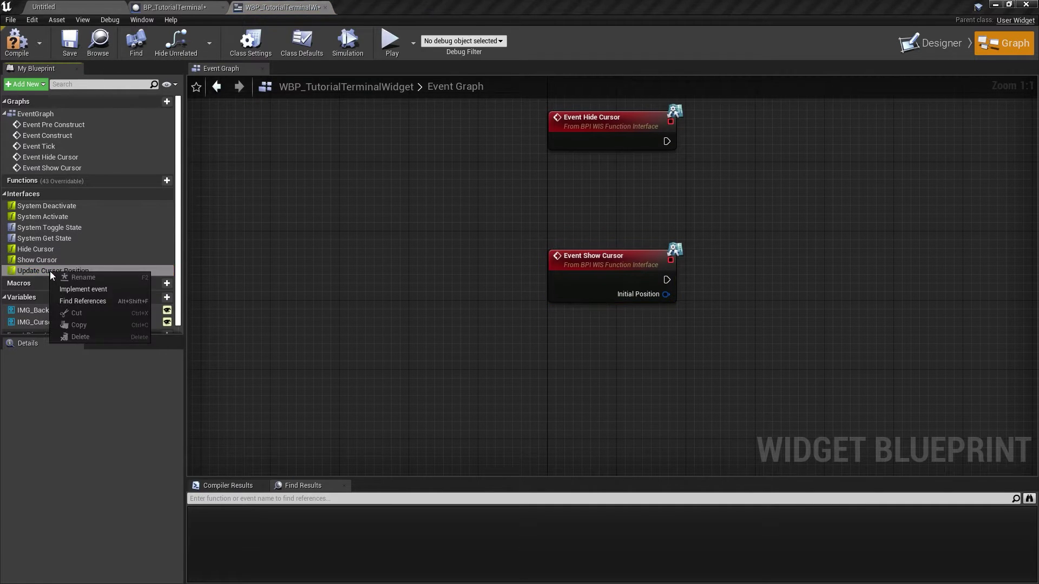
{"action": "left_click", "coordinate": [83, 288]}
{"action": "scroll", "coordinate": [361, 353], "scroll_direction": "down", "scroll_amount": 1}
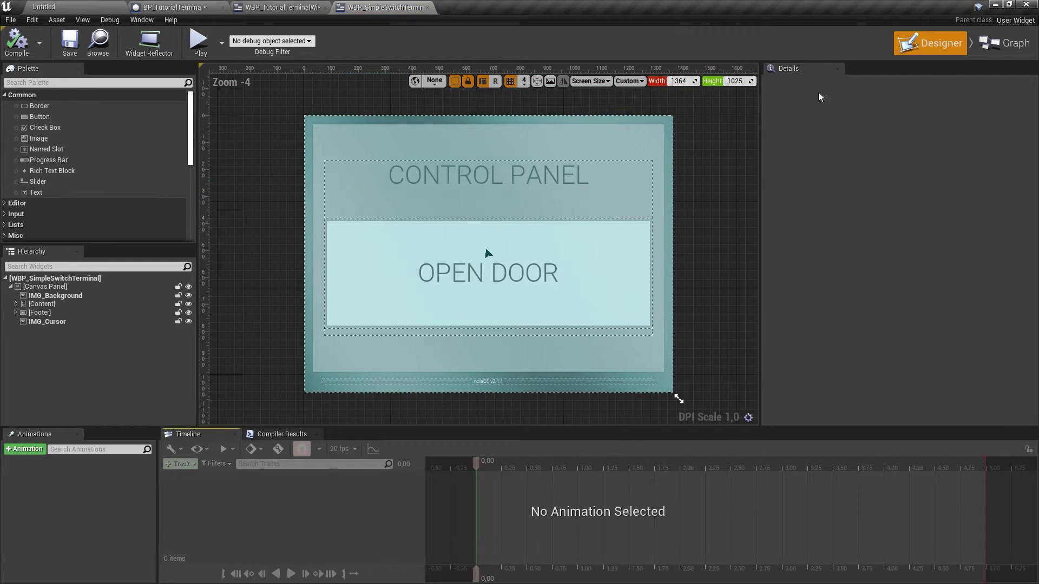
Copy the "Cursor control interface functions" nodes from WBP_SimpleSwitchTerminal's event graph and paste them into WBP_TutorialTerminalWidget's event graph.
{"action": "left_click", "coordinate": [1003, 43]}
{"action": "scroll", "coordinate": [311, 143], "scroll_direction": "down", "scroll_amount": 1}
{"action": "key", "text": "ctrl+a"}
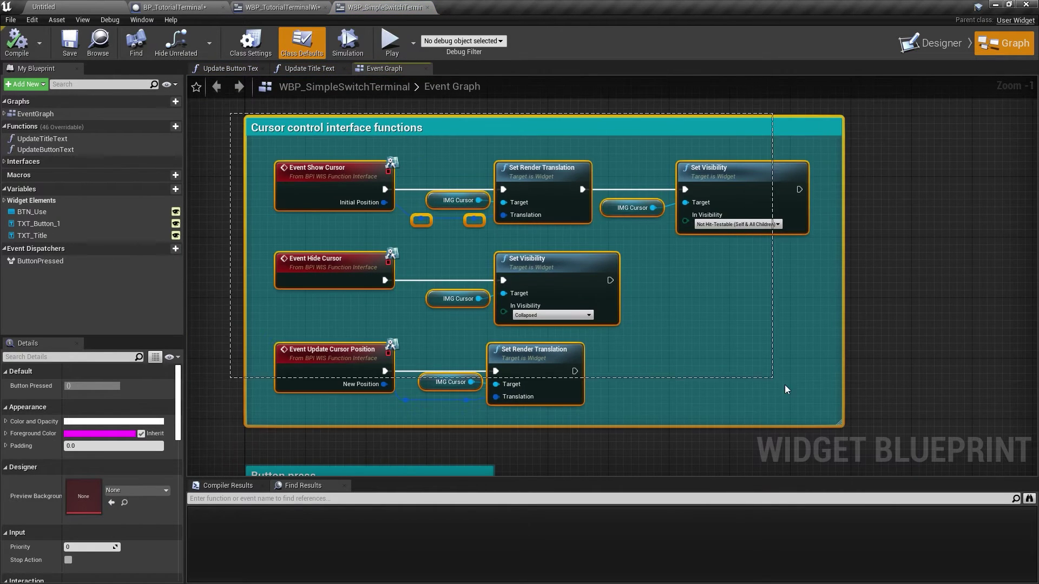
{"action": "key", "text": "ctrl+c"}
{"action": "left_click", "coordinate": [281, 7]}
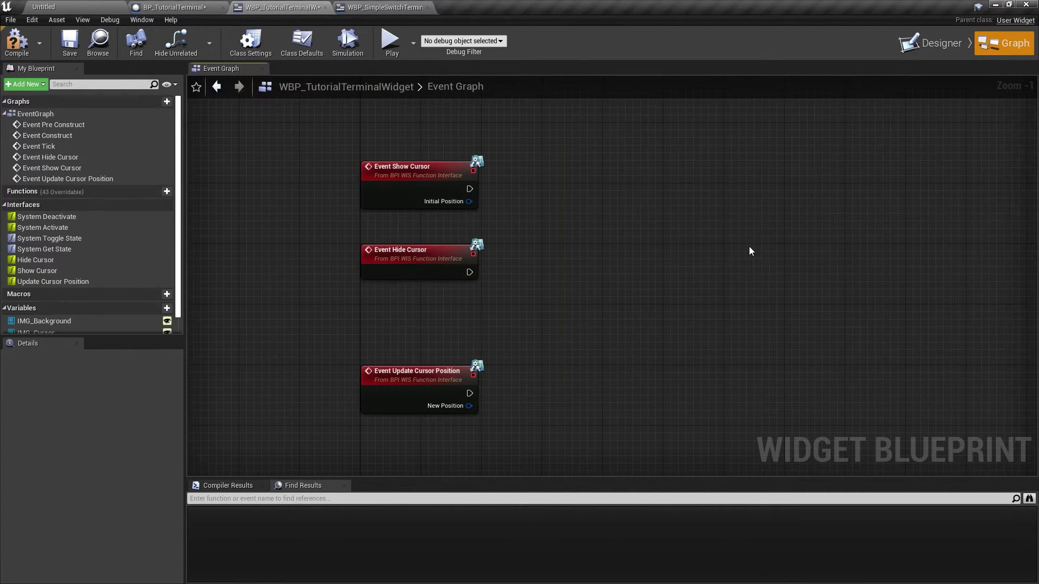
{"action": "key", "text": "ctrl+v"}
Delete the unneeded pasted nodes and connect the Show Cursor, Hide Cursor and Update Cursor Position events to their pasted function nodes.
{"action": "left_click_drag", "start_coordinate": [583, 146], "coordinate": [582, 394]}
{"action": "key", "text": "Delete"}
{"action": "left_click_drag", "start_coordinate": [470, 188], "coordinate": [756, 183]}
{"action": "left_click_drag", "start_coordinate": [755, 272], "coordinate": [469, 272]}
{"action": "left_click_drag", "start_coordinate": [469, 393], "coordinate": [748, 363]}
Arrange the three event chains in aligned rows inside the "Cursor control interface functions" comment box.
{"action": "left_click_drag", "start_coordinate": [487, 427], "coordinate": [416, 178]}
{"action": "left_click_drag", "start_coordinate": [423, 264], "coordinate": [583, 268]}
{"action": "left_click", "coordinate": [586, 260]}
{"action": "left_click_drag", "start_coordinate": [583, 385], "coordinate": [583, 360]}
{"action": "left_click_drag", "start_coordinate": [636, 376], "coordinate": [657, 391]}
{"action": "left_click_drag", "start_coordinate": [636, 193], "coordinate": [671, 210]}
{"action": "right_click_drag", "start_coordinate": [672, 209], "coordinate": [513, 212]}
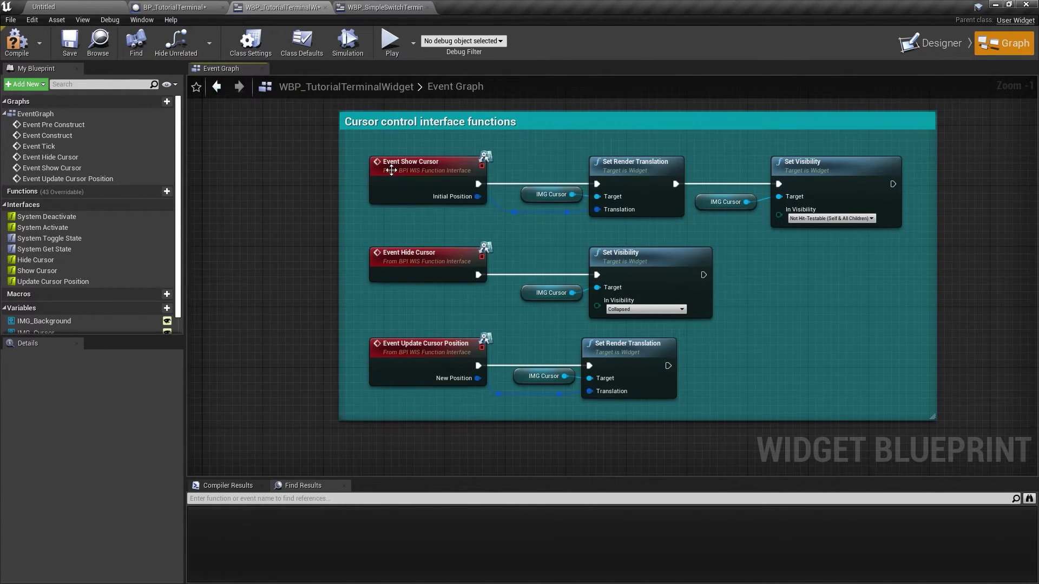
Examine the node chains of the Show Cursor, Hide Cursor and Update Cursor Position events.
{"action": "left_click", "coordinate": [389, 170]}
{"action": "left_click", "coordinate": [639, 164]}
{"action": "left_click", "coordinate": [809, 163]}
{"action": "left_click", "coordinate": [433, 259]}
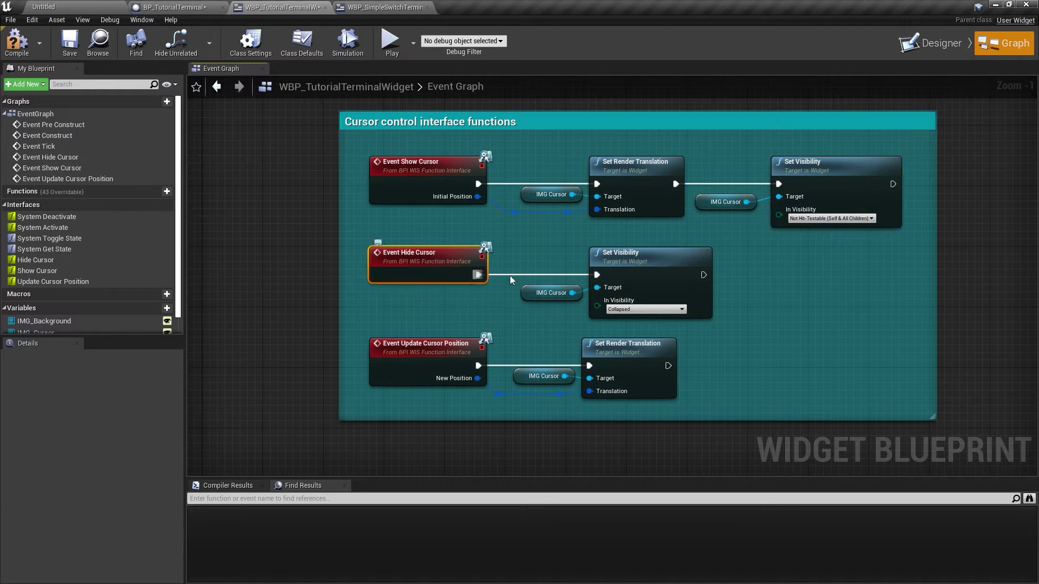
{"action": "left_click", "coordinate": [452, 356]}
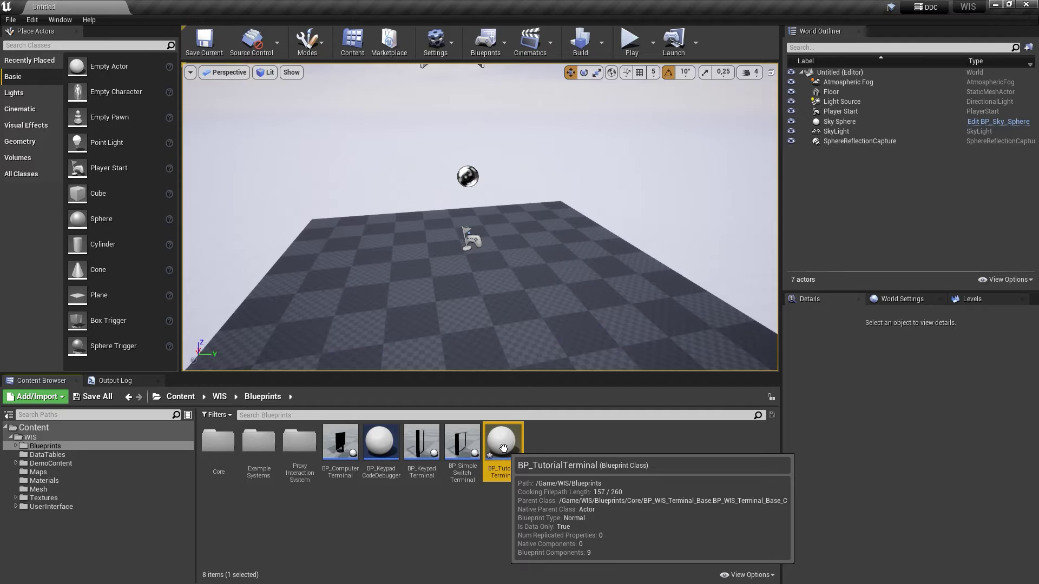
Open BP_TutorialTerminal in the full Blueprint editor and assign the SM_ComputerScreen mesh to its StaticMesh component.
{"action": "double_click", "coordinate": [503, 438]}
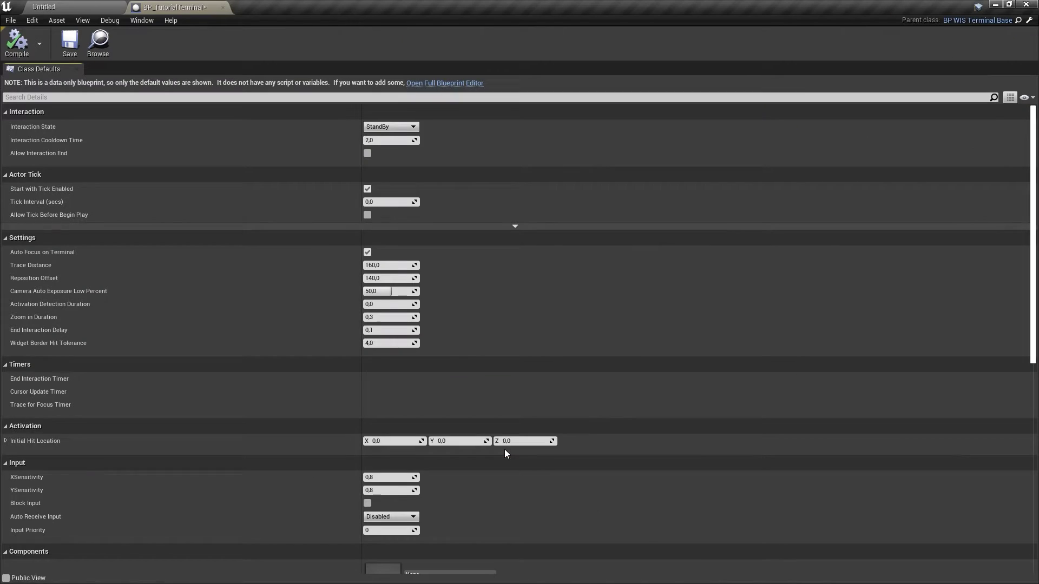
{"action": "left_click", "coordinate": [449, 84]}
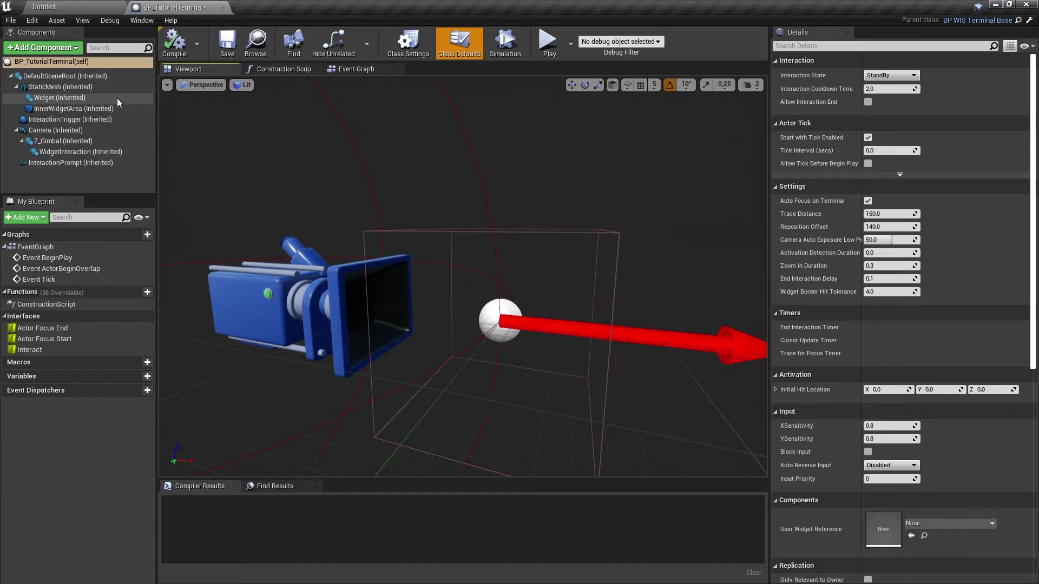
{"action": "left_click", "coordinate": [60, 86]}
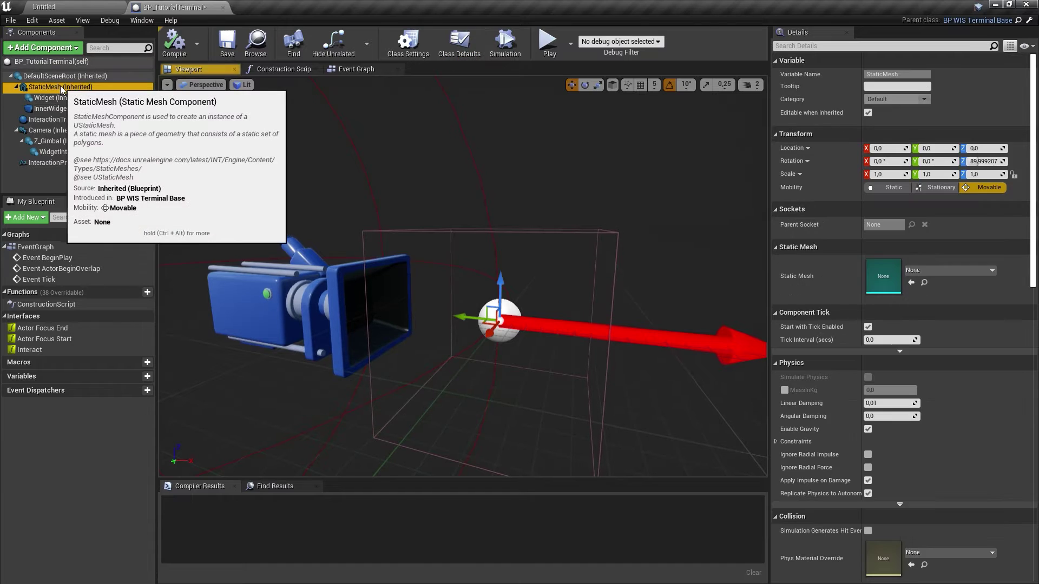
{"action": "left_click", "coordinate": [962, 272]}
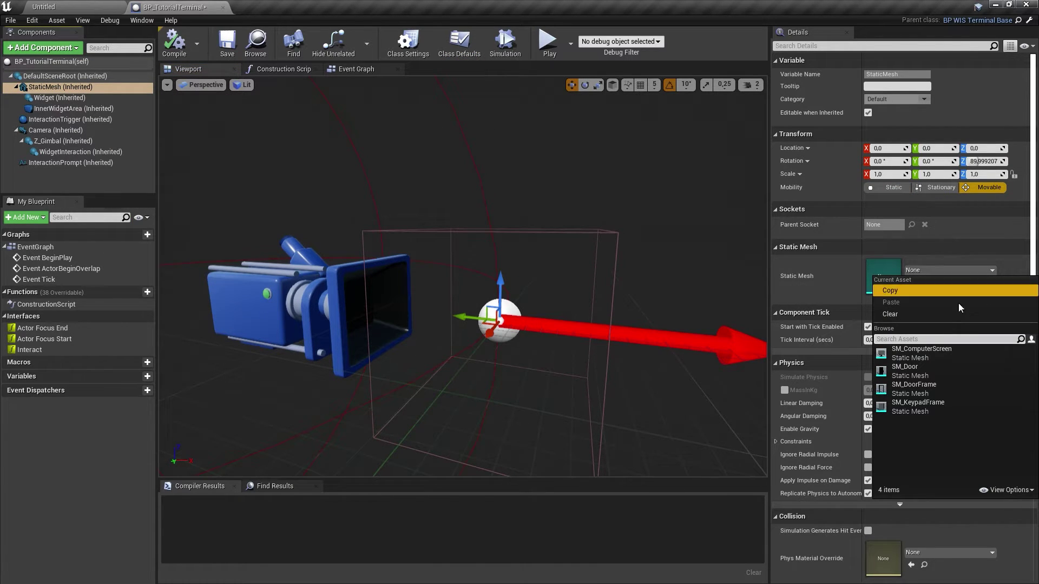
{"action": "left_click", "coordinate": [937, 355]}
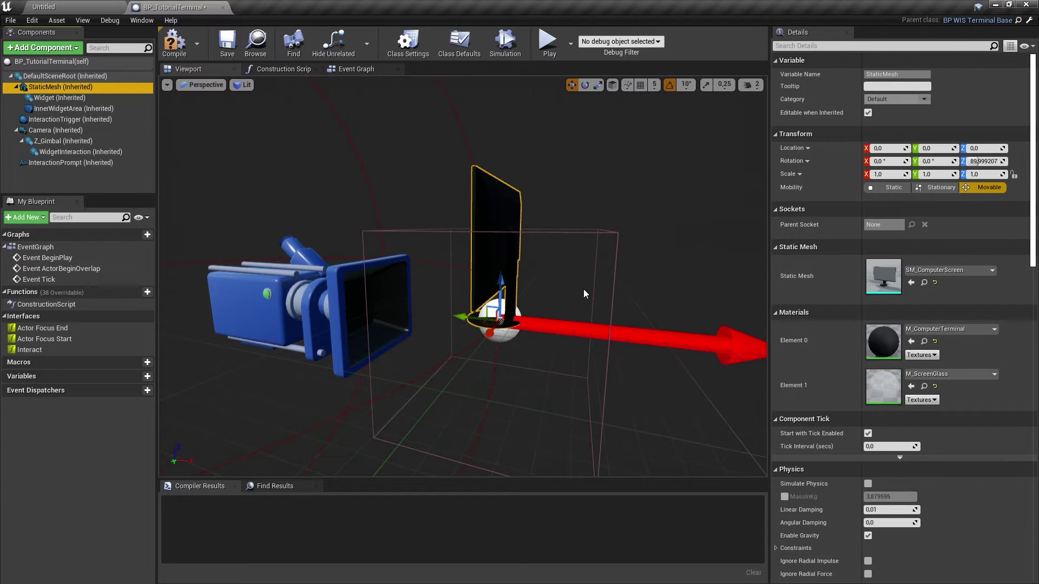
{"action": "right_click_drag", "start_coordinate": [584, 295], "coordinate": [568, 266]}
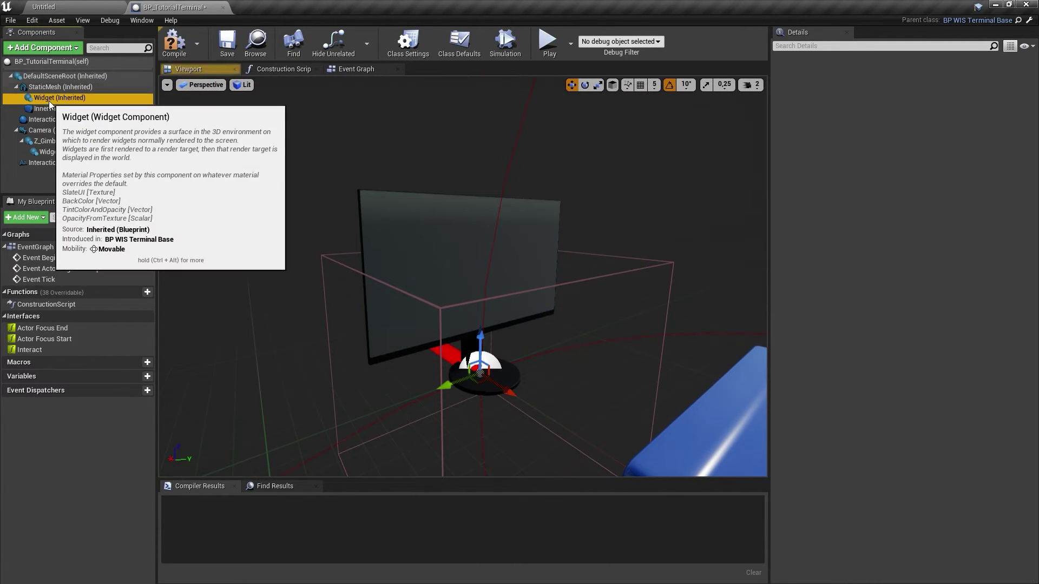
Set the Widget component's class to WBP_TutorialTerminalWidget and enable Draw at Desired Size.
{"action": "left_click", "coordinate": [59, 99]}
{"action": "left_click", "coordinate": [876, 333]}
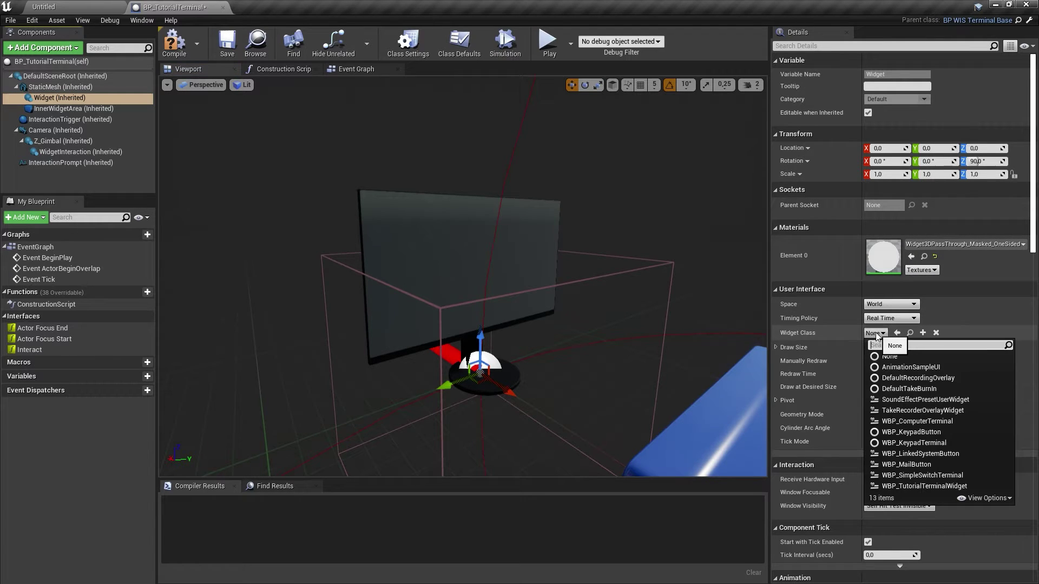
{"action": "left_click", "coordinate": [930, 487]}
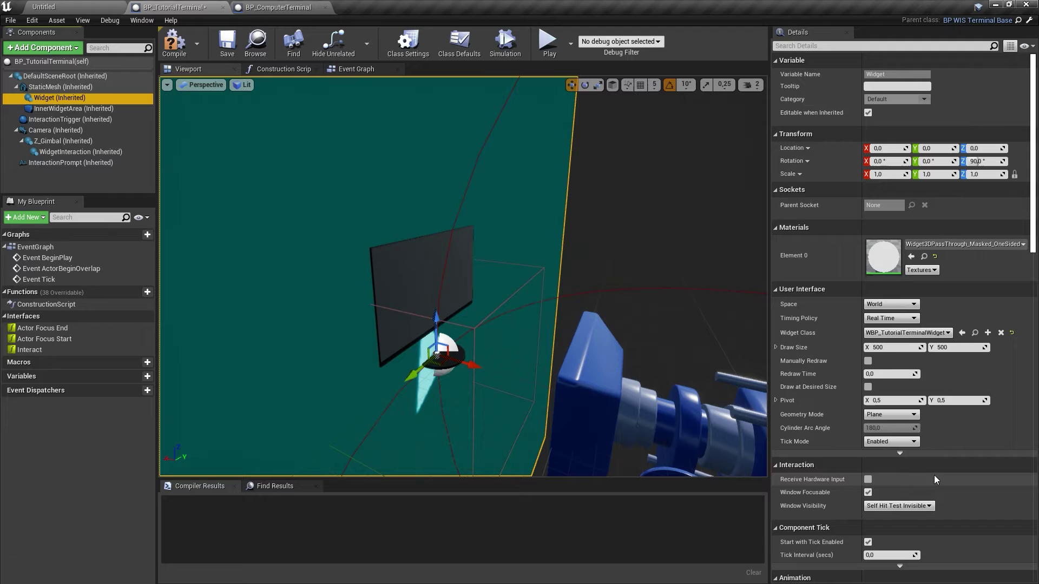
{"action": "left_click", "coordinate": [867, 387]}
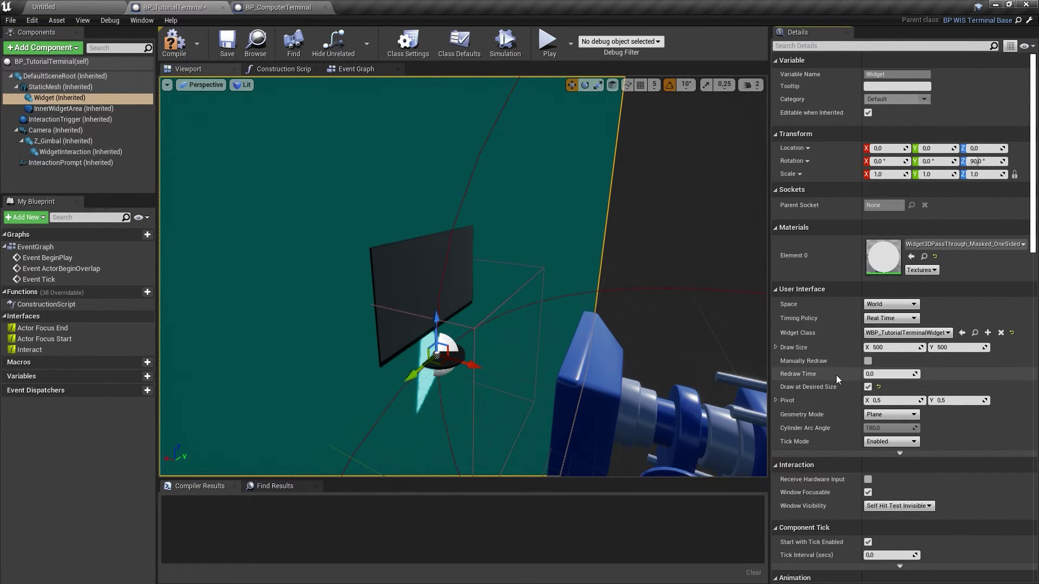
Scale the Widget component uniformly to 0,0316.
{"action": "left_click", "coordinate": [894, 173]}
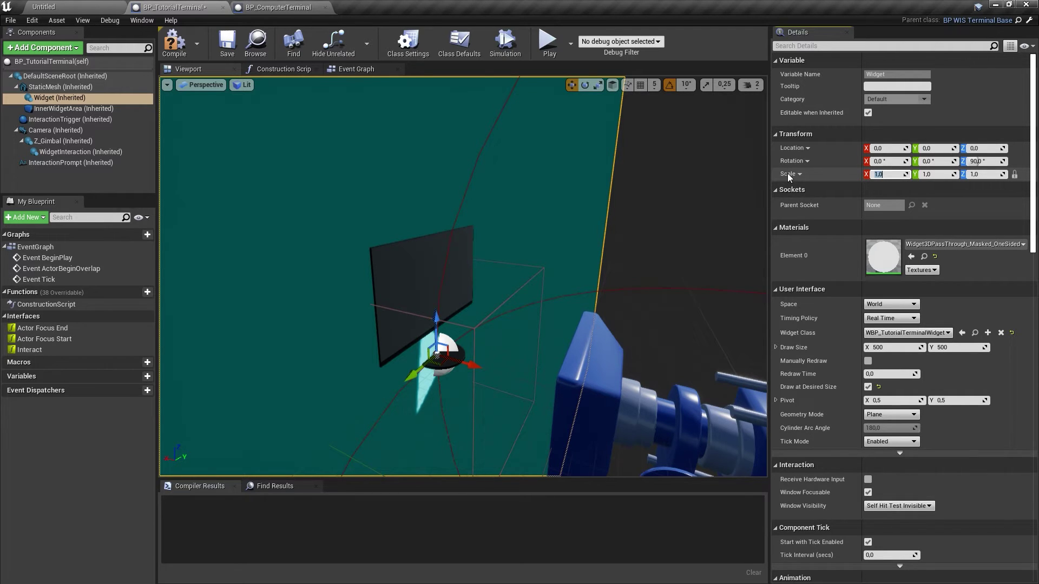
{"action": "type", "text": "0,0316"}
{"action": "key", "text": "Return"}
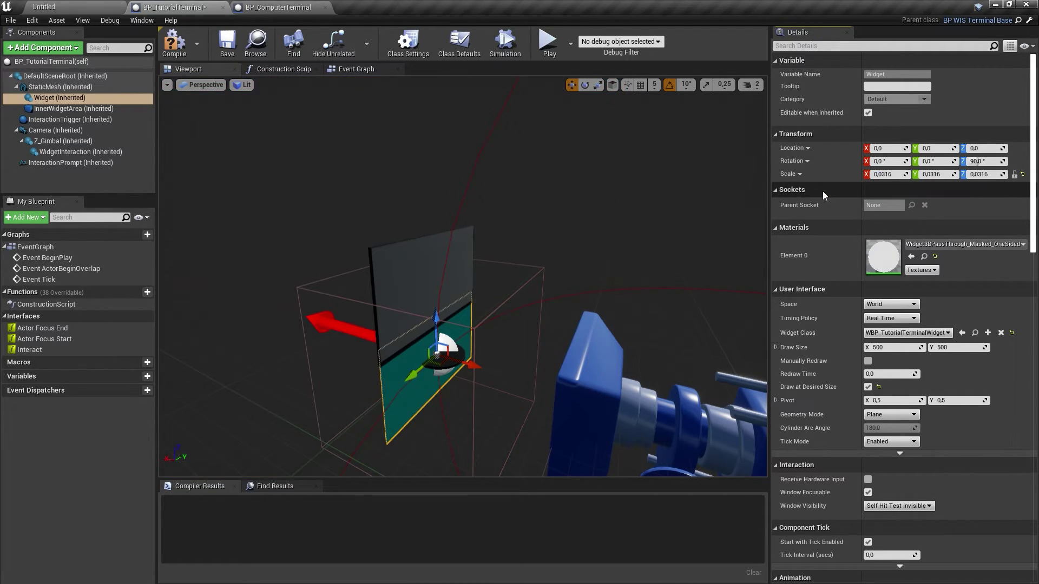
{"action": "key", "text": "Tab"}
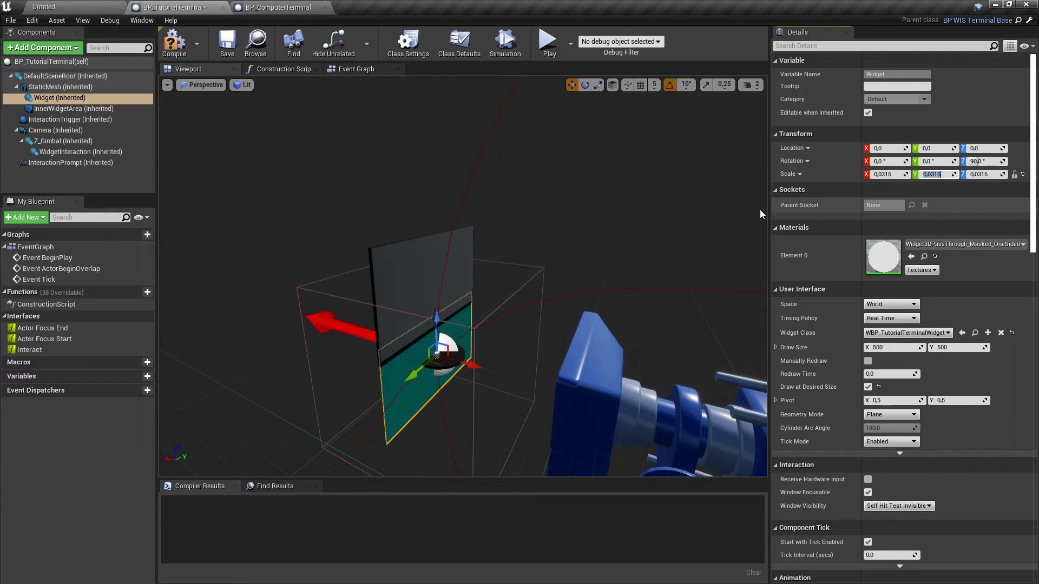
Move the Widget component onto the front of the monitor screen, to about Y 0,49 and Z 30,33.
{"action": "left_click_drag", "start_coordinate": [433, 321], "coordinate": [436, 241]}
{"action": "left_click_drag", "start_coordinate": [464, 285], "coordinate": [465, 285]}
{"action": "left_click_drag", "start_coordinate": [435, 249], "coordinate": [434, 247]}
{"action": "scroll", "coordinate": [435, 247], "scroll_direction": "down", "scroll_amount": 1}
{"action": "mouse_move", "coordinate": [436, 247]}
{"action": "right_mouse_down"}
{"action": "mouse_move", "coordinate": [421, 262]}
{"action": "mouse_move", "coordinate": [400, 244]}
{"action": "mouse_move", "coordinate": [436, 247]}
{"action": "right_mouse_up"}
{"action": "key", "text": "w"}
{"action": "left_click_drag", "start_coordinate": [587, 320], "coordinate": [587, 317]}
{"action": "left_click_drag", "start_coordinate": [623, 357], "coordinate": [618, 356]}
{"action": "right_click_drag", "start_coordinate": [633, 380], "coordinate": [509, 373]}
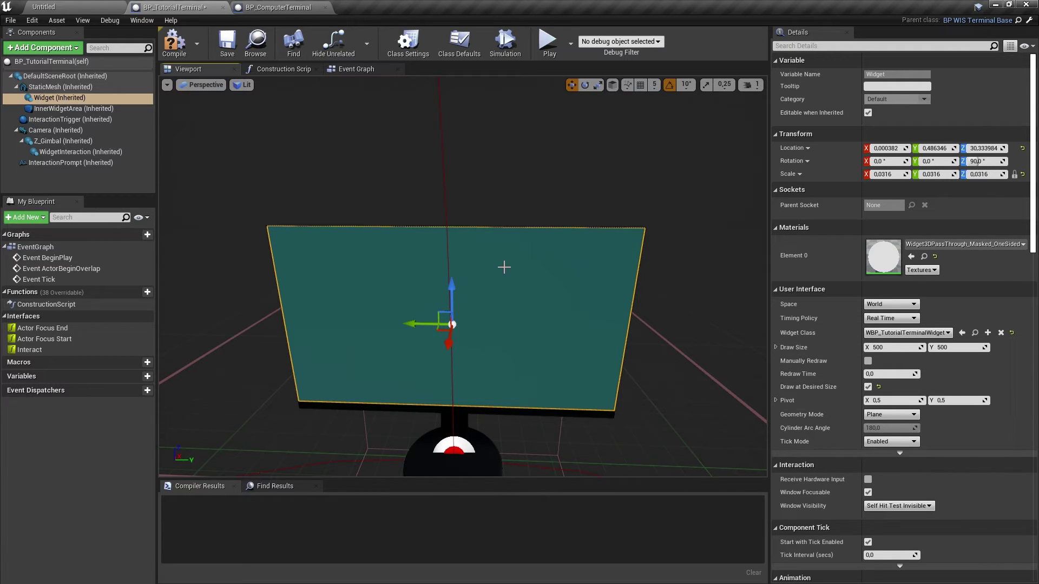
Reduce the InnerWidgetArea box's X extent to about 0,8.
{"action": "left_click", "coordinate": [68, 108]}
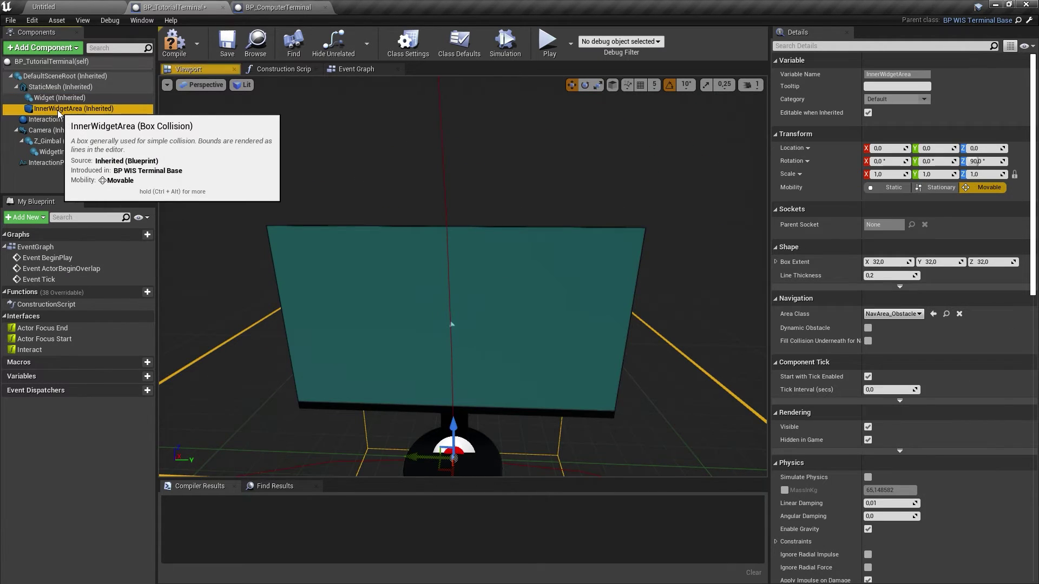
{"action": "right_click_drag", "start_coordinate": [413, 209], "coordinate": [422, 238]}
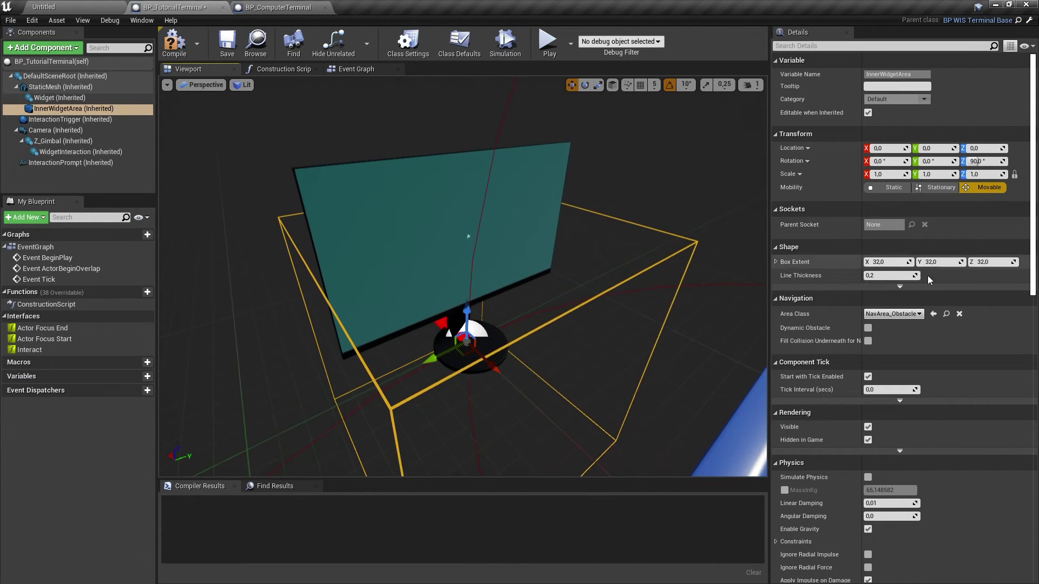
{"action": "left_click_drag", "start_coordinate": [875, 261], "coordinate": [840, 261]}
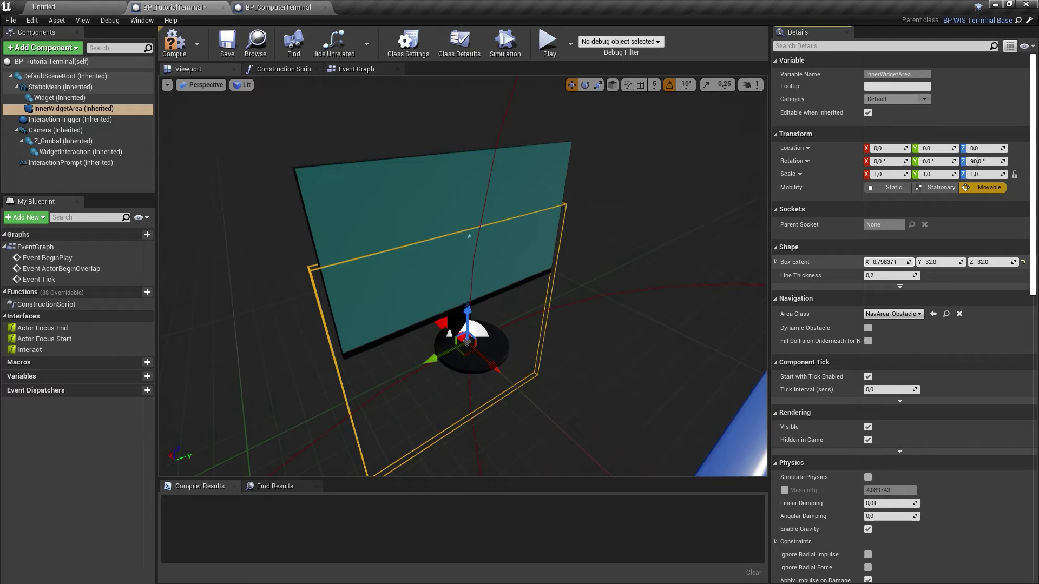
Raise the InnerWidgetArea box onto the monitor screen and reduce its Z extent to fit the screen's height.
{"action": "left_click_drag", "start_coordinate": [468, 320], "coordinate": [469, 216]}
{"action": "left_click_drag", "start_coordinate": [993, 262], "coordinate": [928, 262]}
{"action": "left_click_drag", "start_coordinate": [595, 259], "coordinate": [520, 238], "text": "alt"}
{"action": "right_click_drag", "start_coordinate": [520, 270], "coordinate": [519, 254]}
{"action": "left_click_drag", "start_coordinate": [993, 262], "coordinate": [981, 262]}
{"action": "right_click_drag", "start_coordinate": [519, 292], "coordinate": [676, 293]}
{"action": "left_click_drag", "start_coordinate": [518, 312], "coordinate": [522, 313]}
{"action": "right_click_drag", "start_coordinate": [523, 313], "coordinate": [415, 313]}
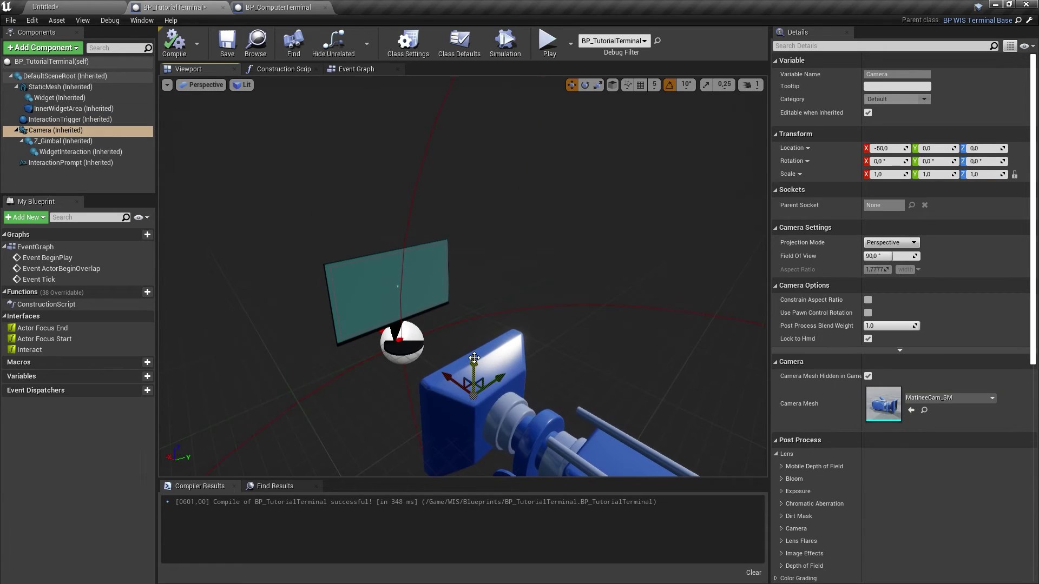
Reposition the Camera component in front of the monitor screen.
{"action": "left_click_drag", "start_coordinate": [476, 371], "coordinate": [545, 334]}
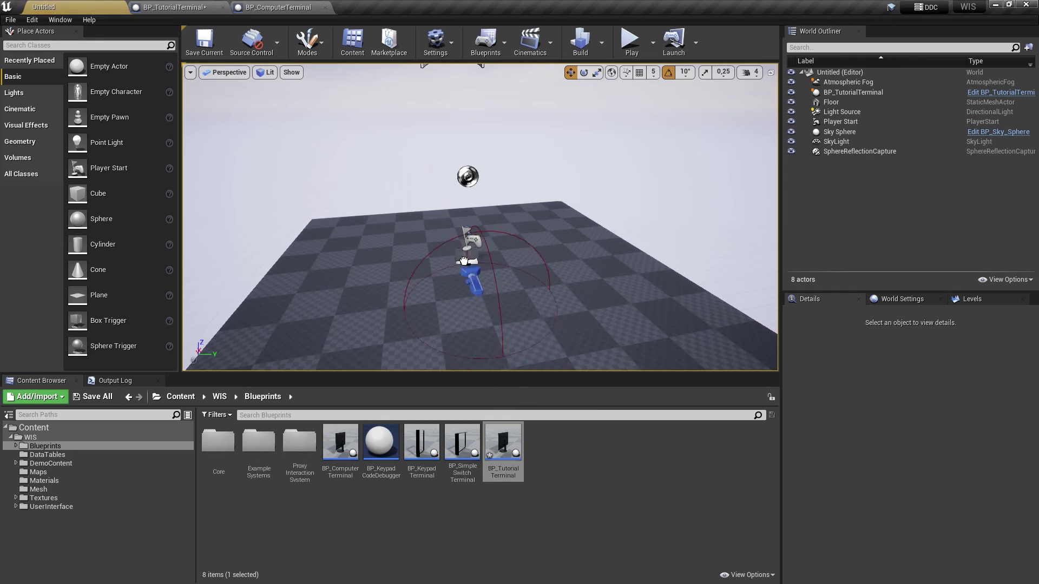
Move the placed BP_TutorialTerminal in the level to about X 270, Y 2,6 and Z 137.
{"action": "left_click_drag", "start_coordinate": [457, 231], "coordinate": [457, 230]}
{"action": "left_click_drag", "start_coordinate": [457, 208], "coordinate": [460, 149]}
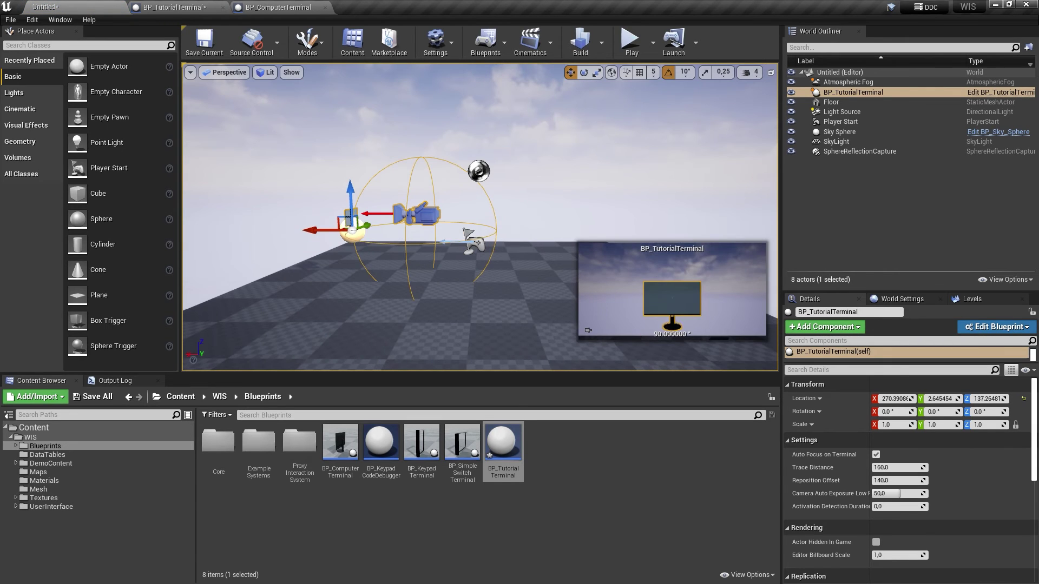
Play the level in the editor and test interacting with the terminal.
{"action": "left_click", "coordinate": [469, 241]}
{"action": "key", "text": "alt+p"}
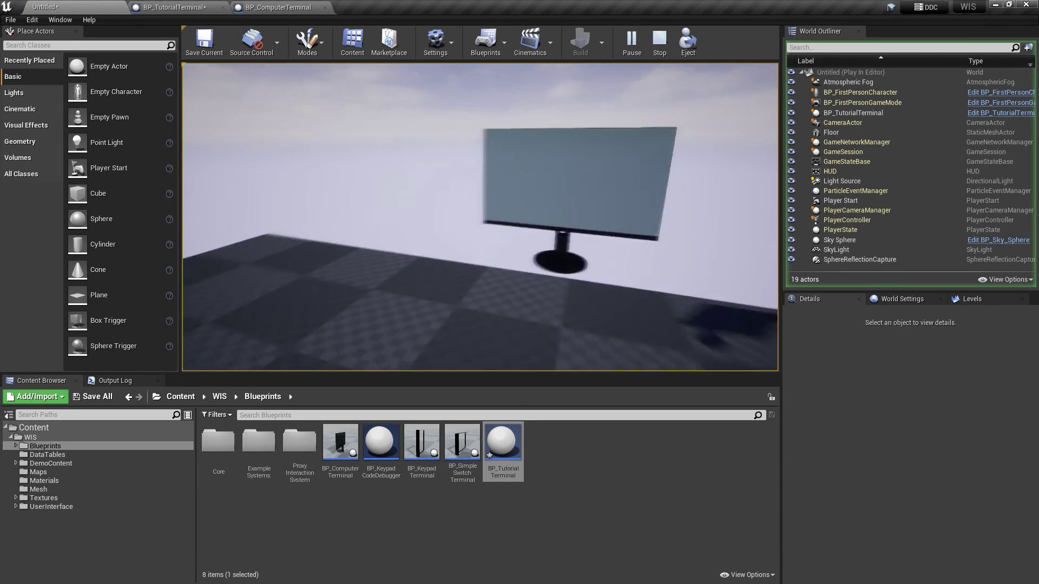
{"action": "key", "text": "e"}
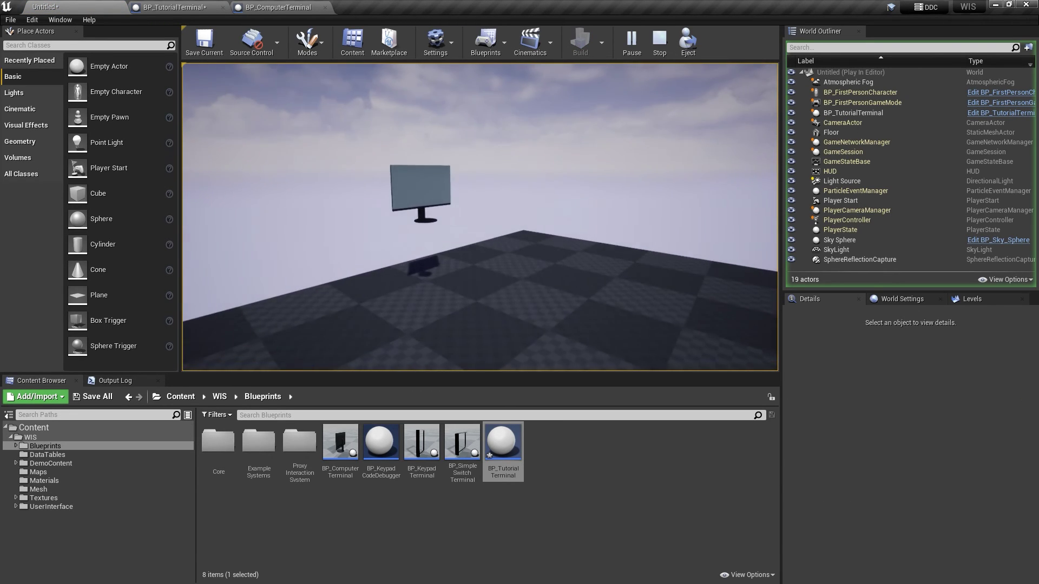
{"action": "key", "text": "e"}
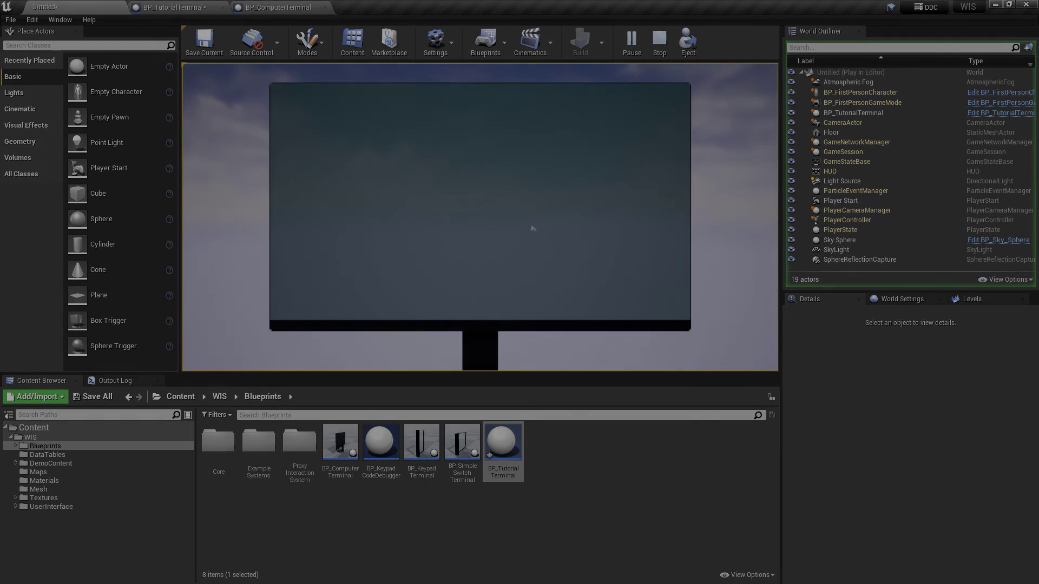